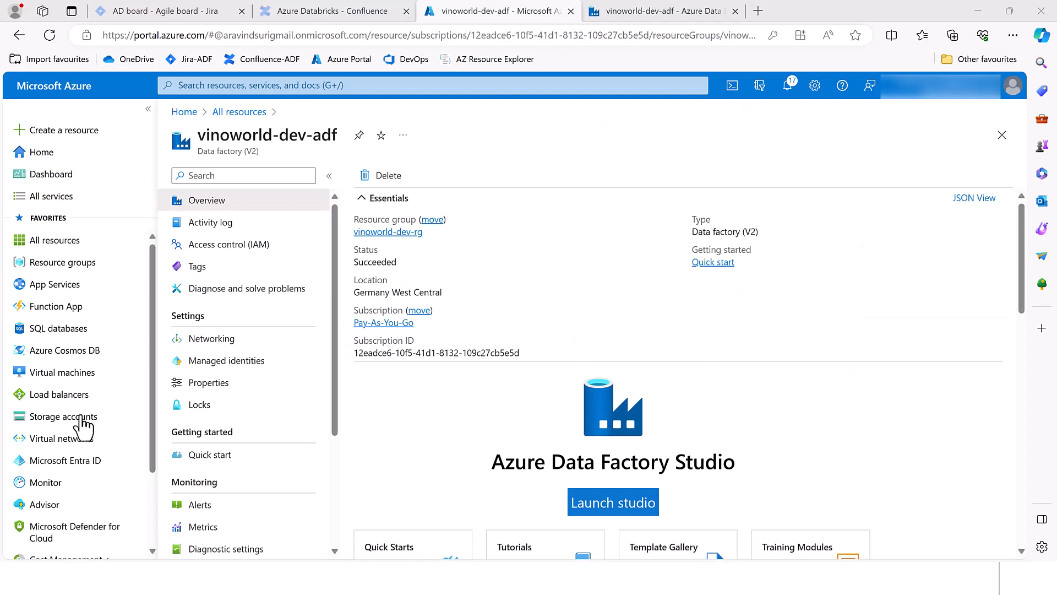
# Open the list of blob containers in the adlsvinoworld storage account.
pyautogui.click(60, 247)
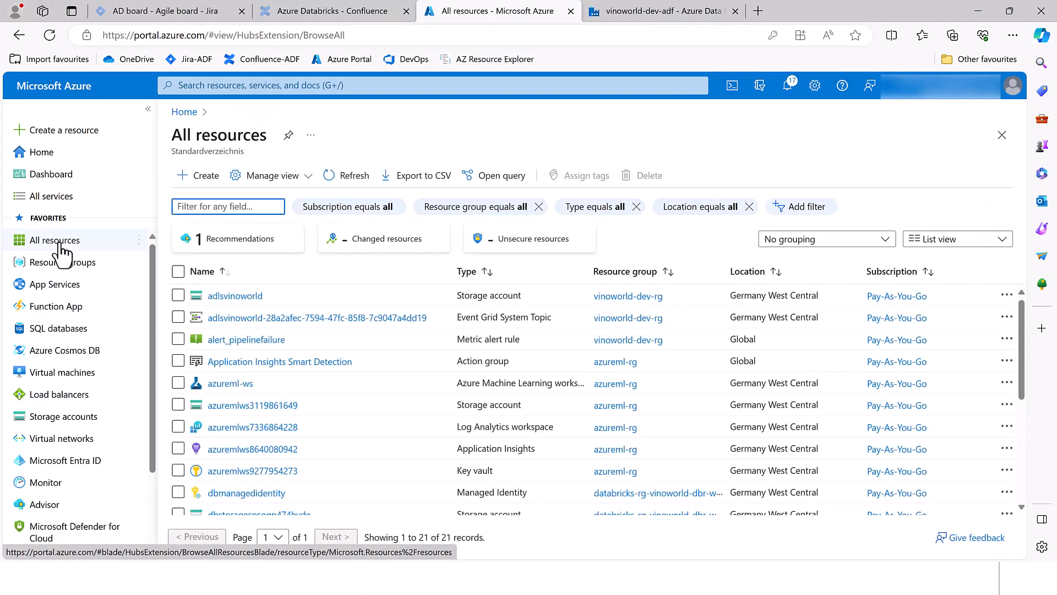
pyautogui.click(220, 296)
pyautogui.click(223, 410)
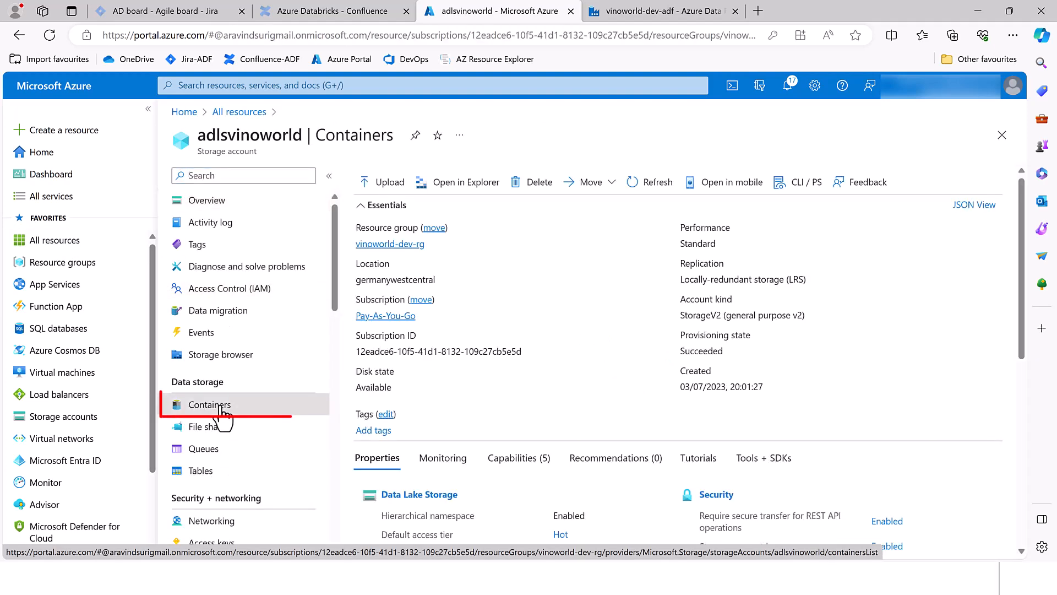
# Create two containers named landing and raw in the storage account, keeping the default private access level.
pyautogui.click(390, 176)
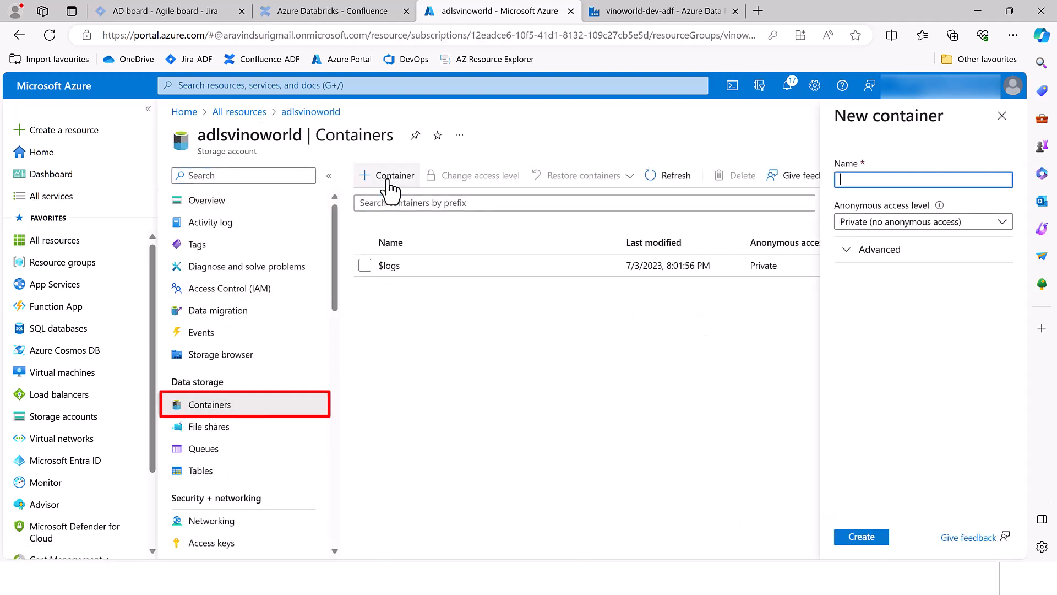
pyautogui.write('landing')
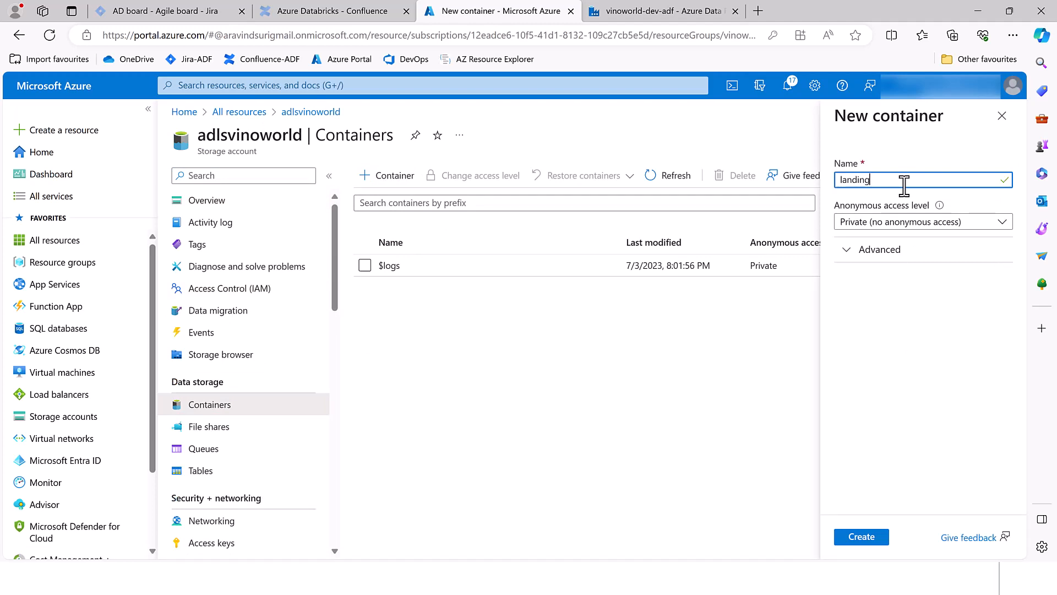
pyautogui.click(887, 256)
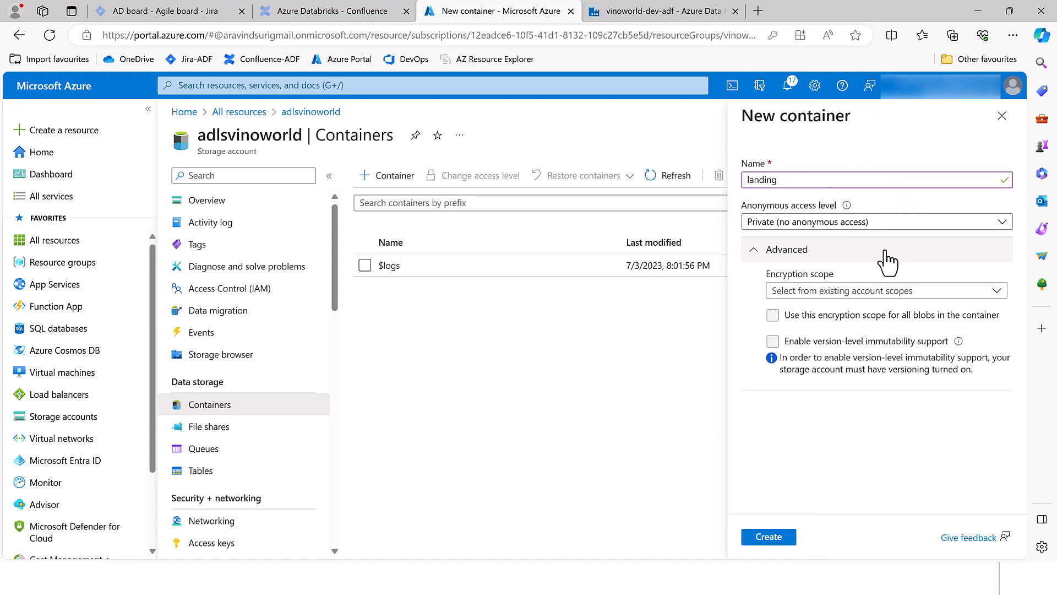
pyautogui.click(769, 544)
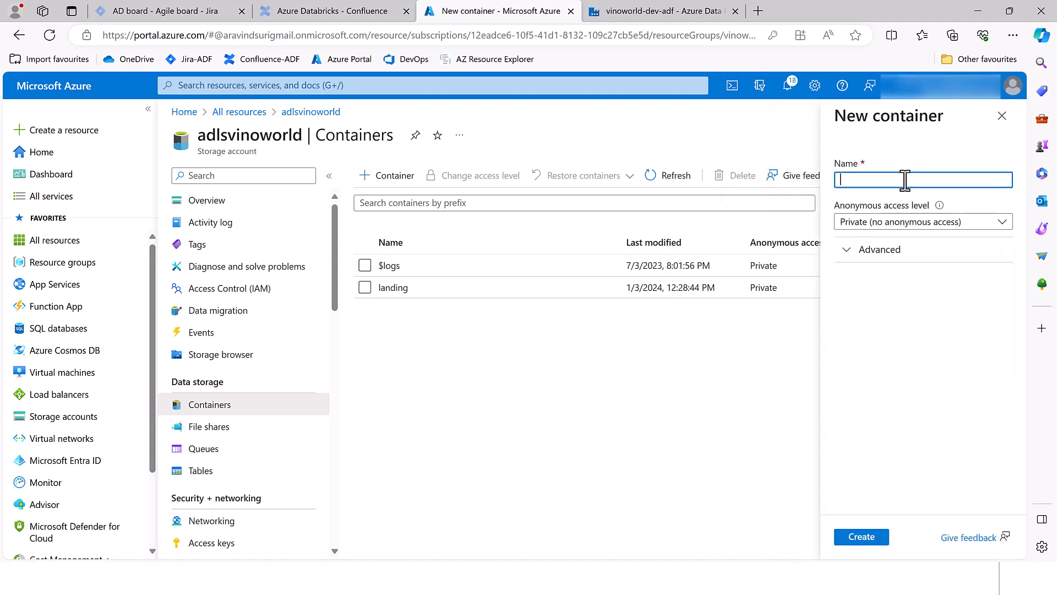
pyautogui.write('raw')
pyautogui.click(887, 542)
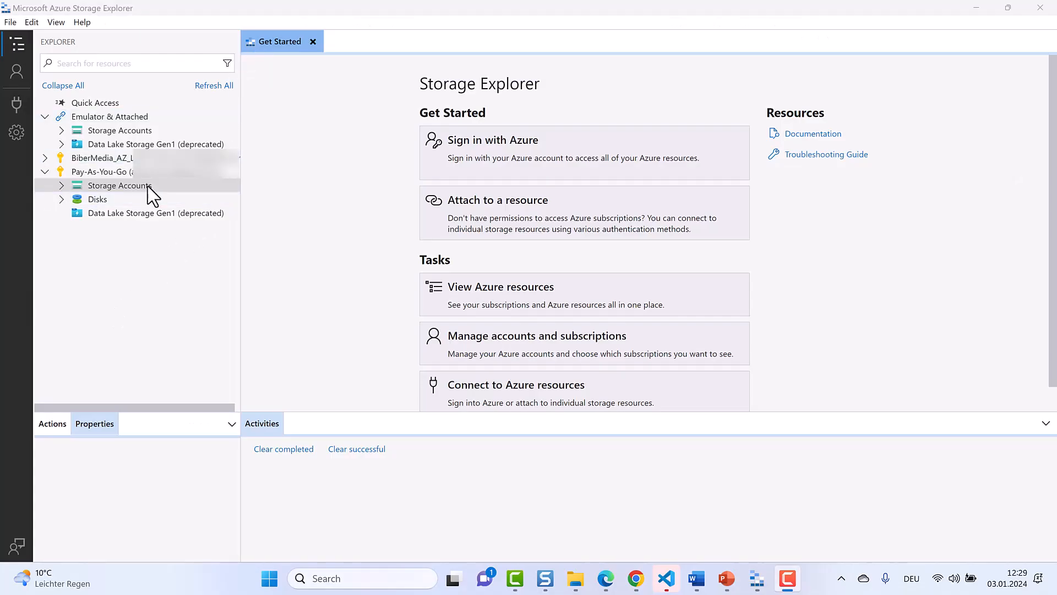
# In Azure Storage Explorer, expand the Pay-As-You-Go storage accounts down to the blob containers of adlsvinoworld.
pyautogui.rightClick(147, 186)
pyautogui.click(185, 235)
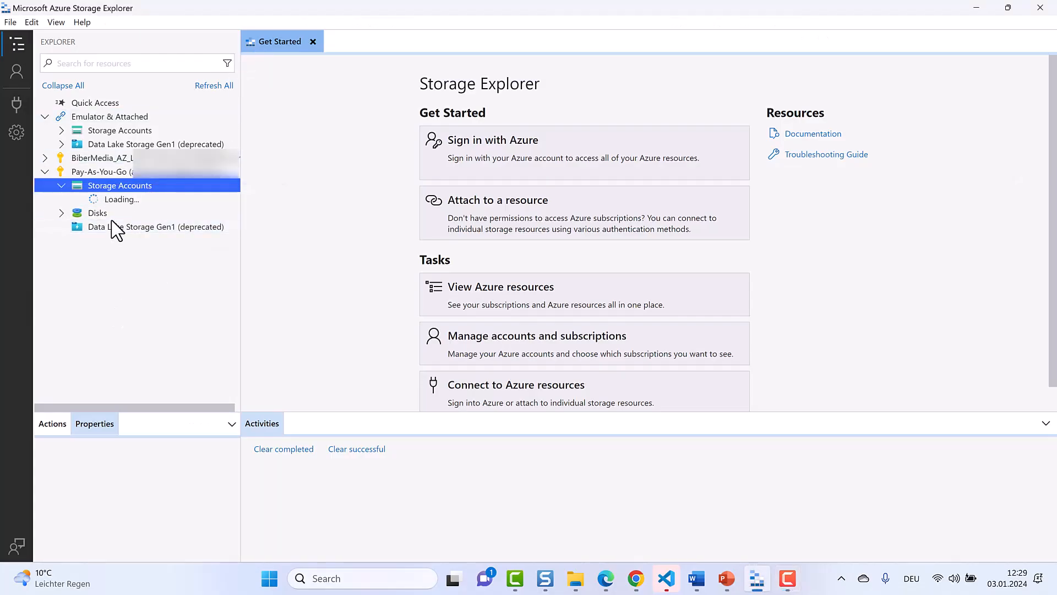
pyautogui.click(78, 200)
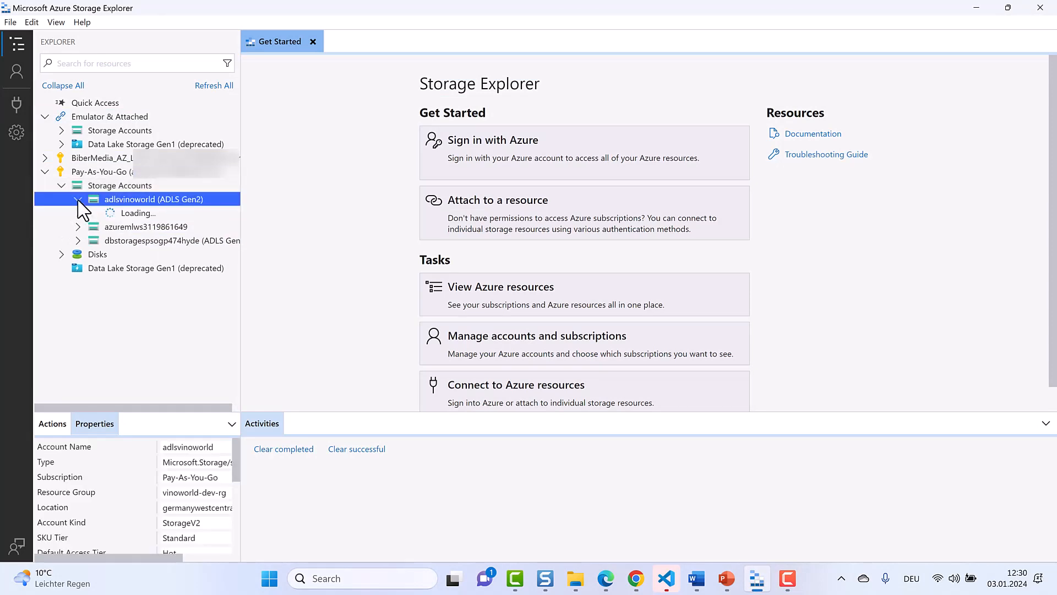
pyautogui.click(94, 213)
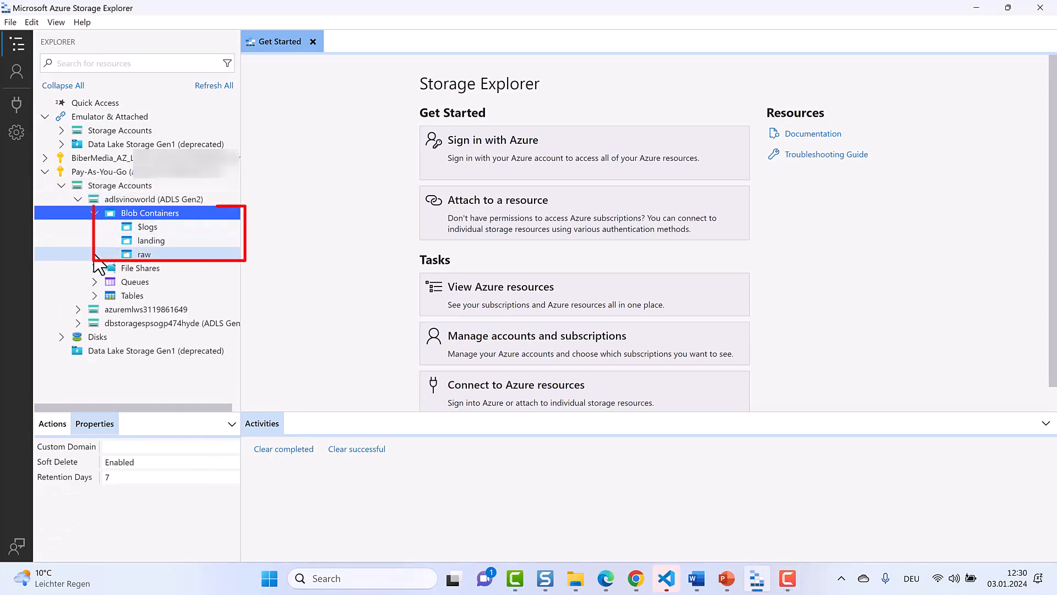
# Upload the compressed sampledata file to the landing container as a block blob, and open that container in the Azure portal.
pyautogui.click(151, 240)
pyautogui.click(265, 77)
pyautogui.click(289, 127)
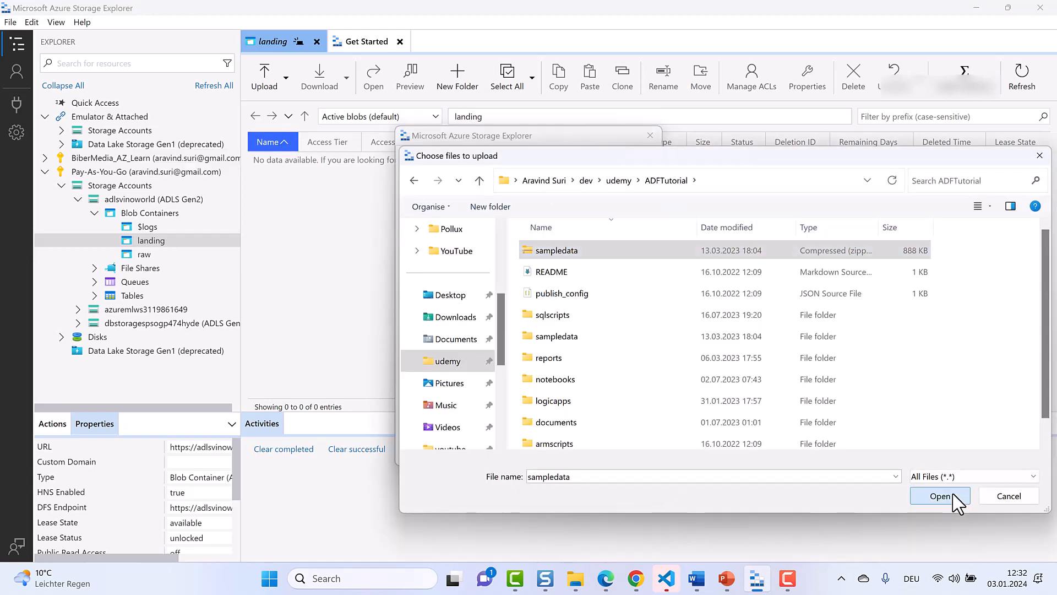
pyautogui.click(954, 500)
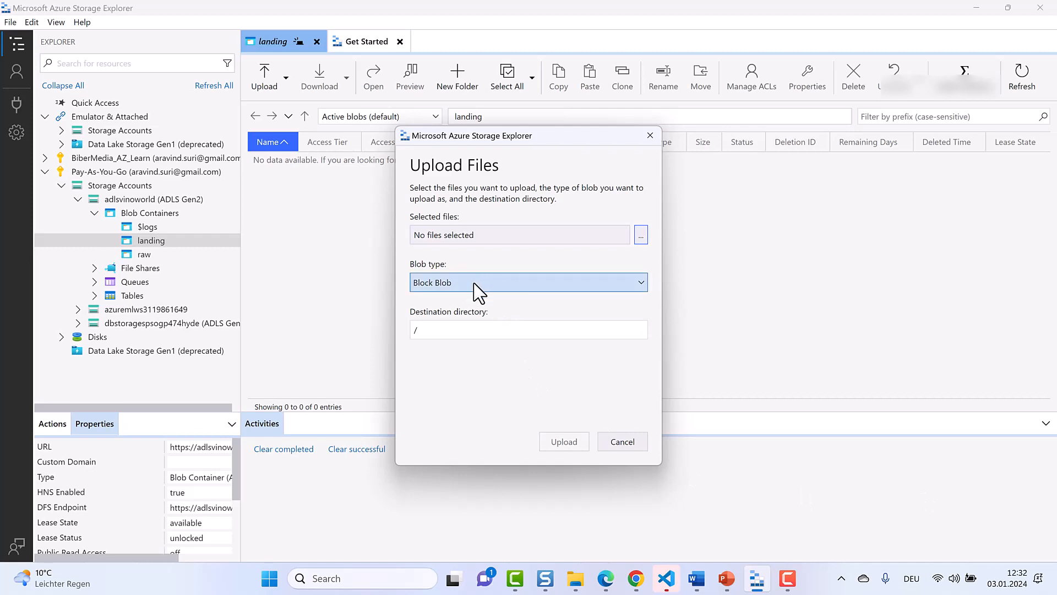
pyautogui.click(561, 441)
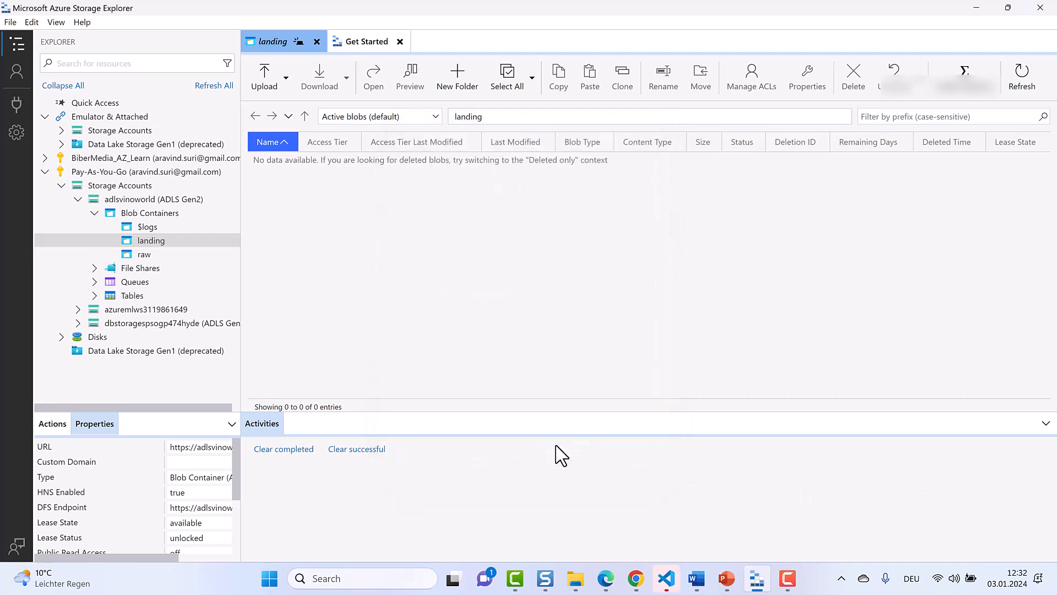
pyautogui.hotkey('alt', 'Tab')
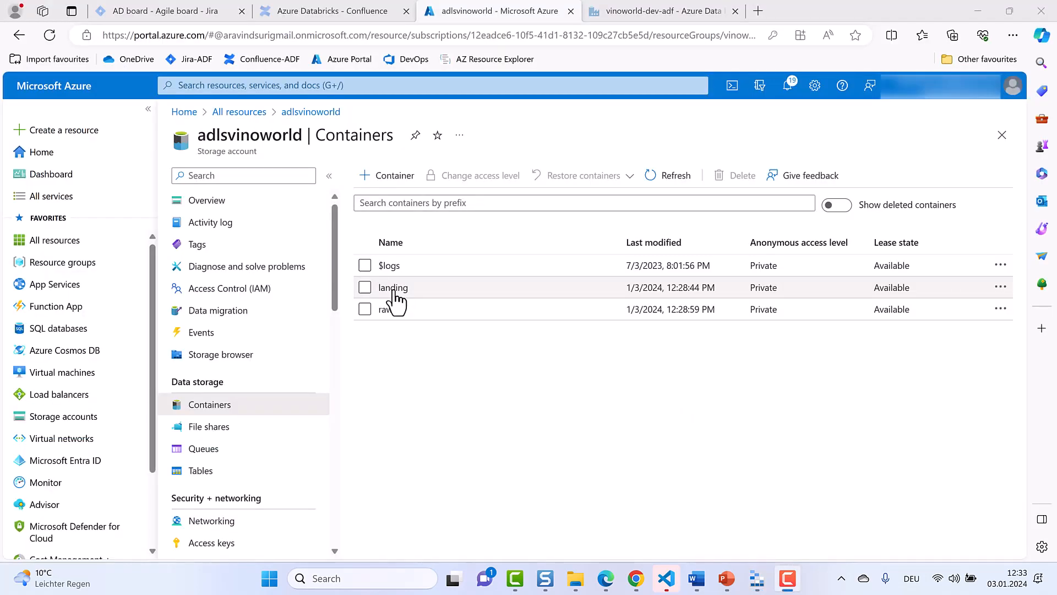
pyautogui.click(394, 290)
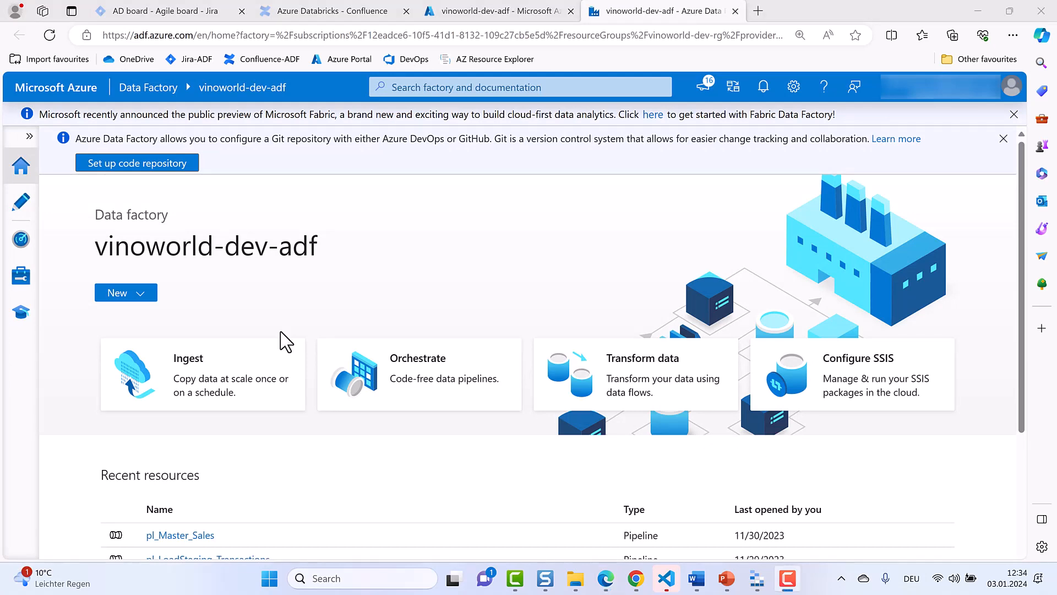
# Start a built-in Ingest copy task that runs once now, and set its source type to Azure Data Lake Storage Gen2.
pyautogui.click(272, 394)
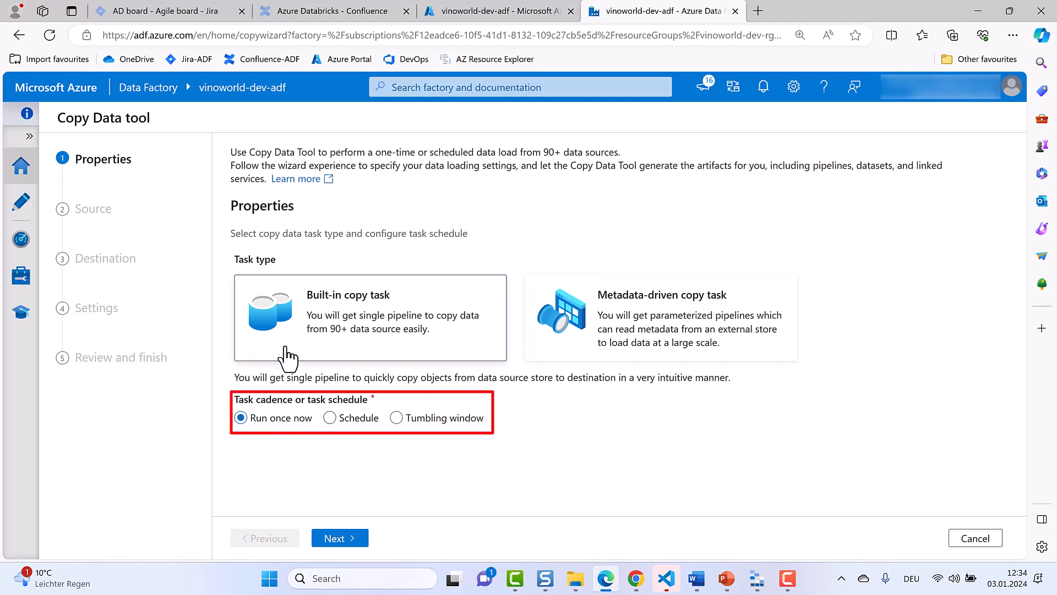
pyautogui.click(338, 537)
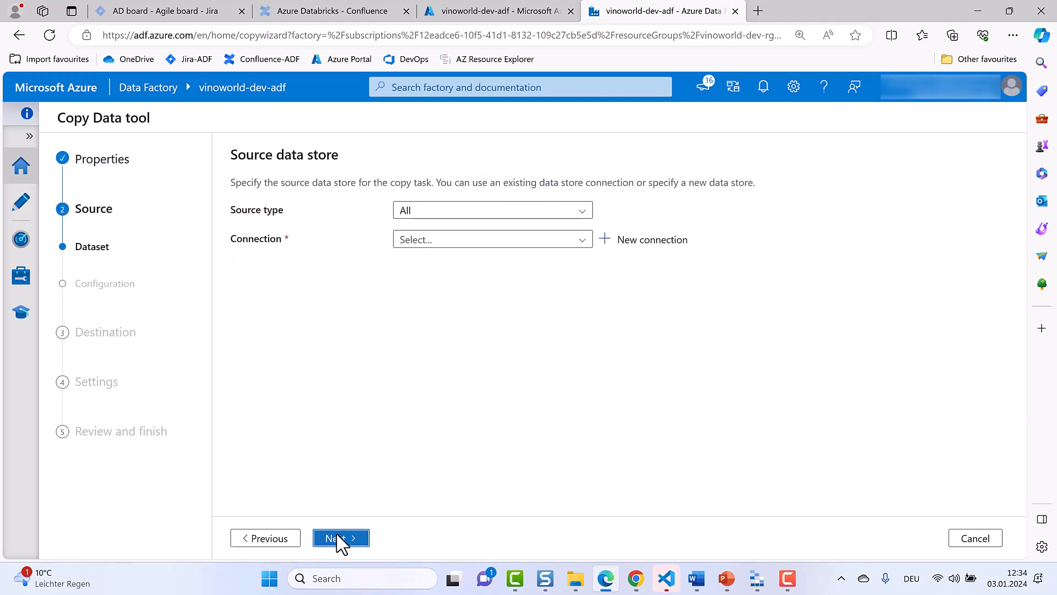
pyautogui.click(580, 209)
pyautogui.click(503, 433)
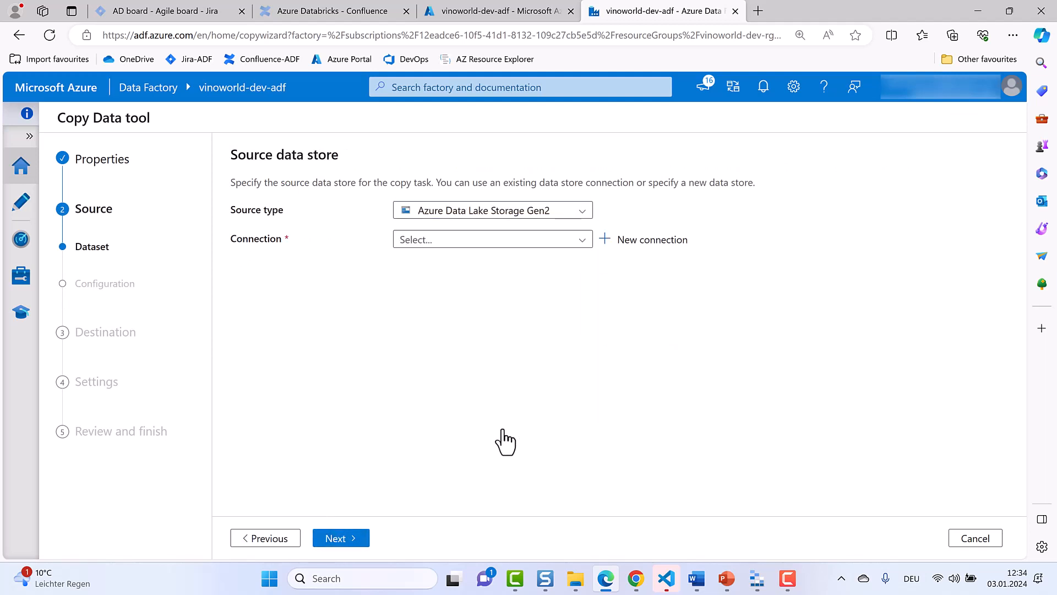
# Create and test a source connection named ls_demostorage, using the Pay-As-You-Go subscription and the adlsvinoworld storage account.
pyautogui.click(639, 240)
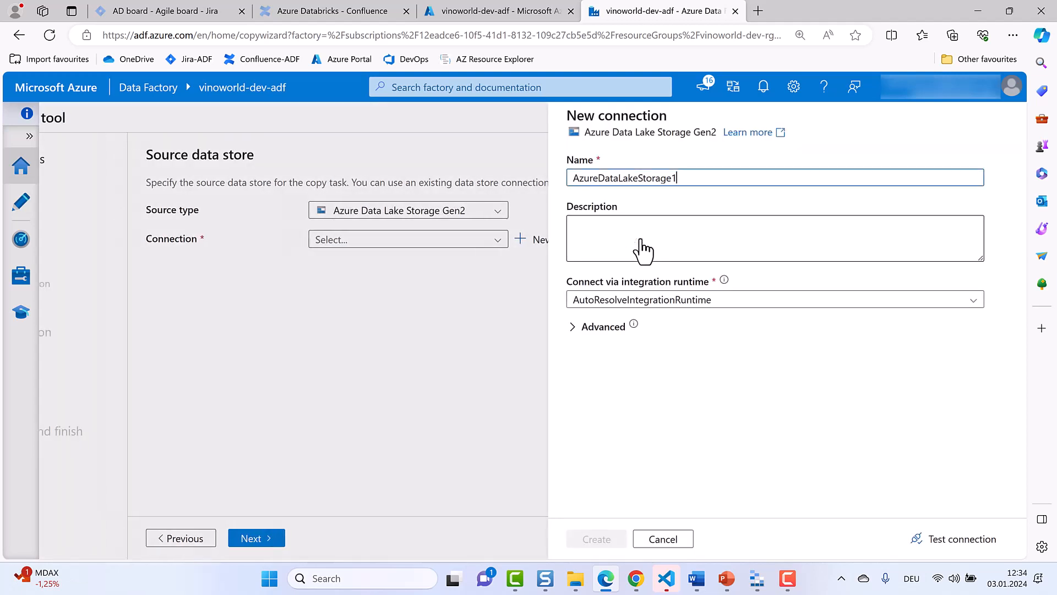
pyautogui.hotkey('ctrl', 'a')
pyautogui.write('ls_demostorage')
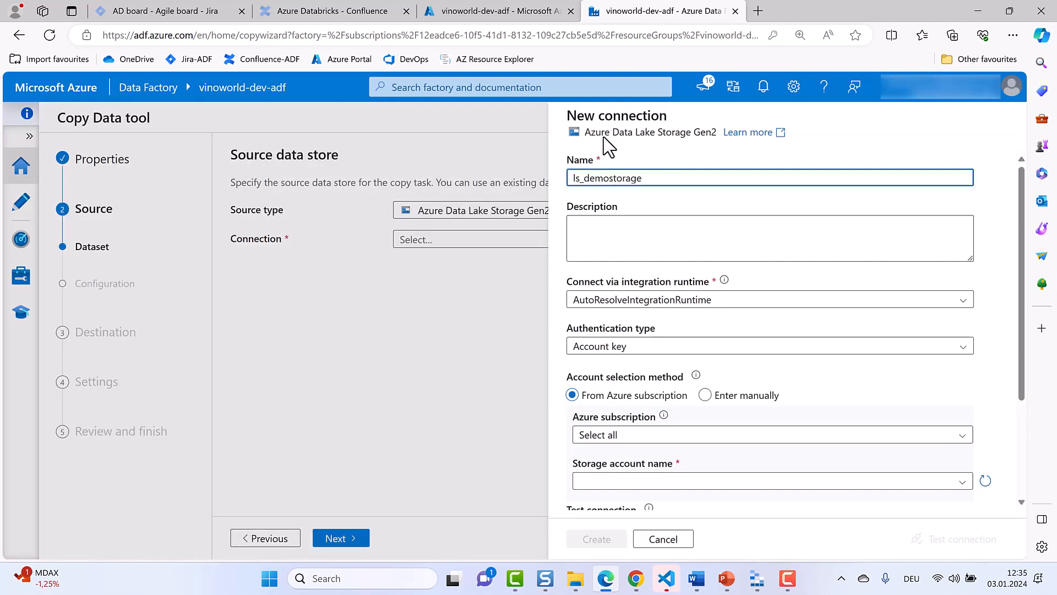
pyautogui.click(958, 441)
pyautogui.click(815, 502)
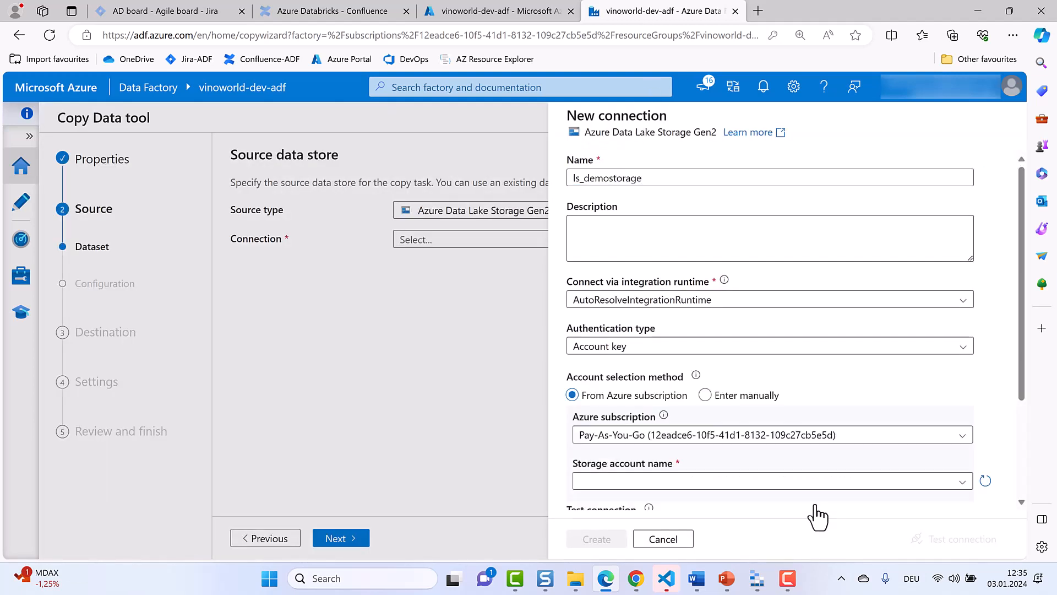
pyautogui.scroll(-1, 901, 446)
pyautogui.click(903, 441)
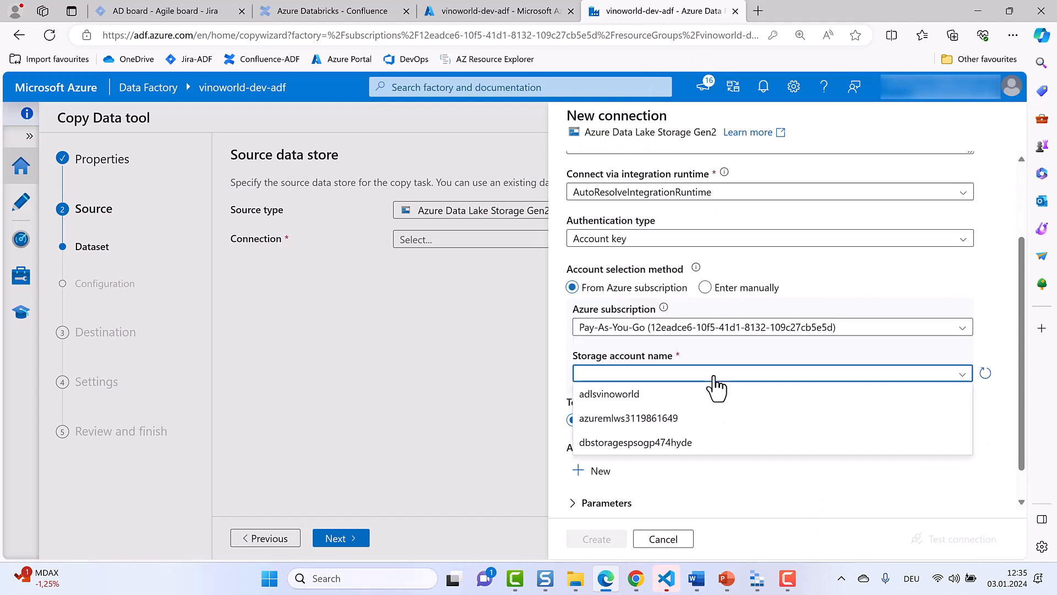
pyautogui.click(621, 394)
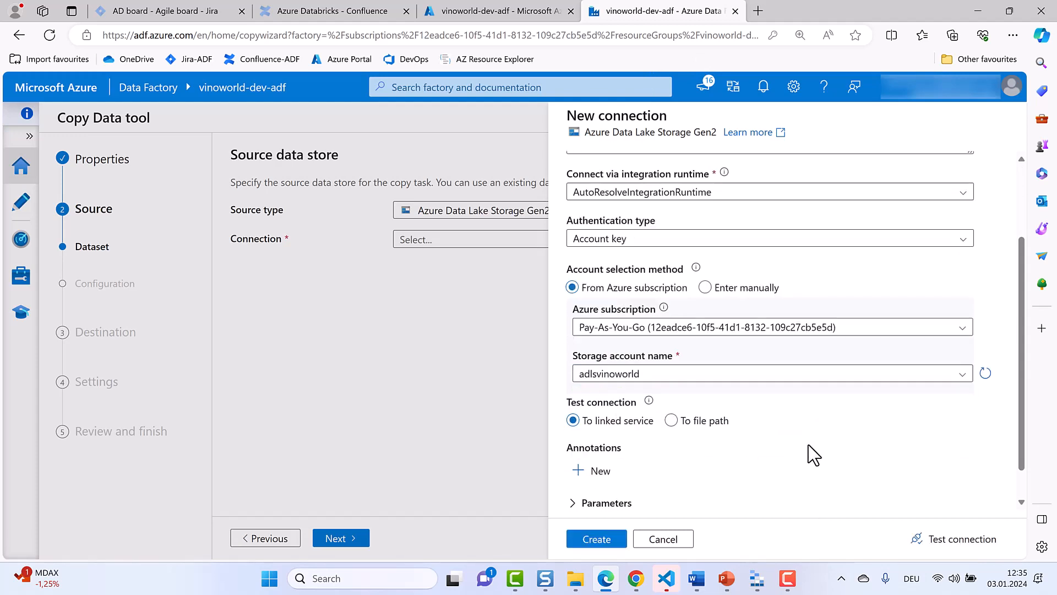
pyautogui.scroll(-1, 814, 454)
pyautogui.click(942, 540)
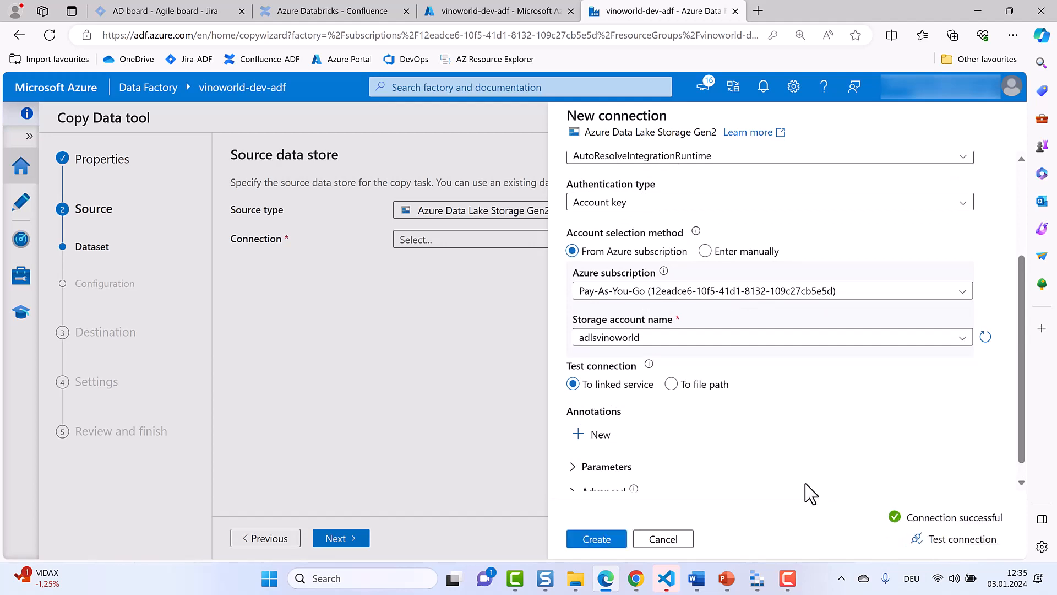
pyautogui.click(597, 539)
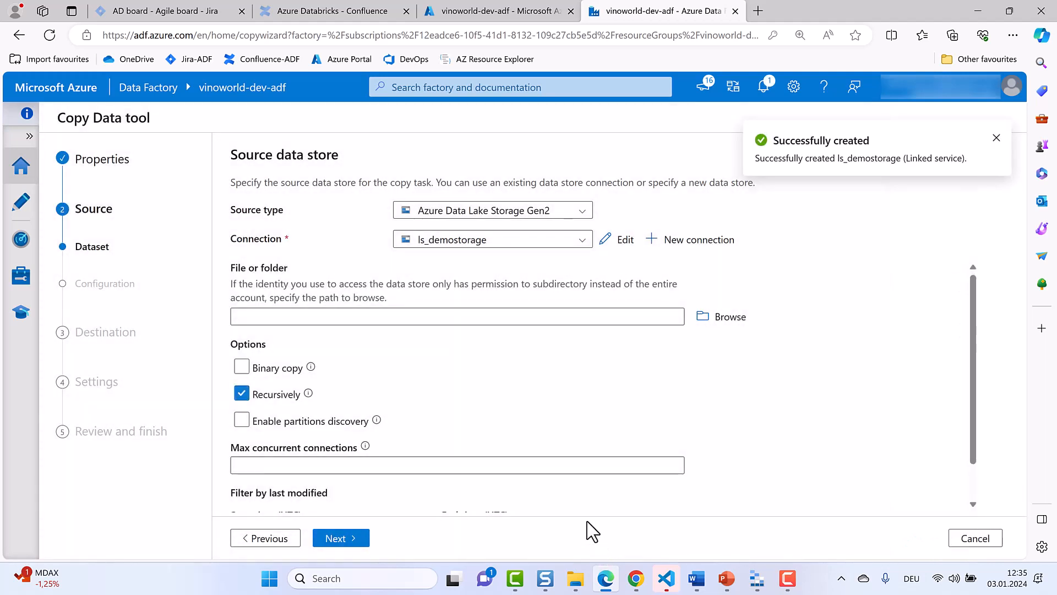
# Choose sampledata.zip in the landing folder as the source file of the copy task.
pyautogui.click(740, 326)
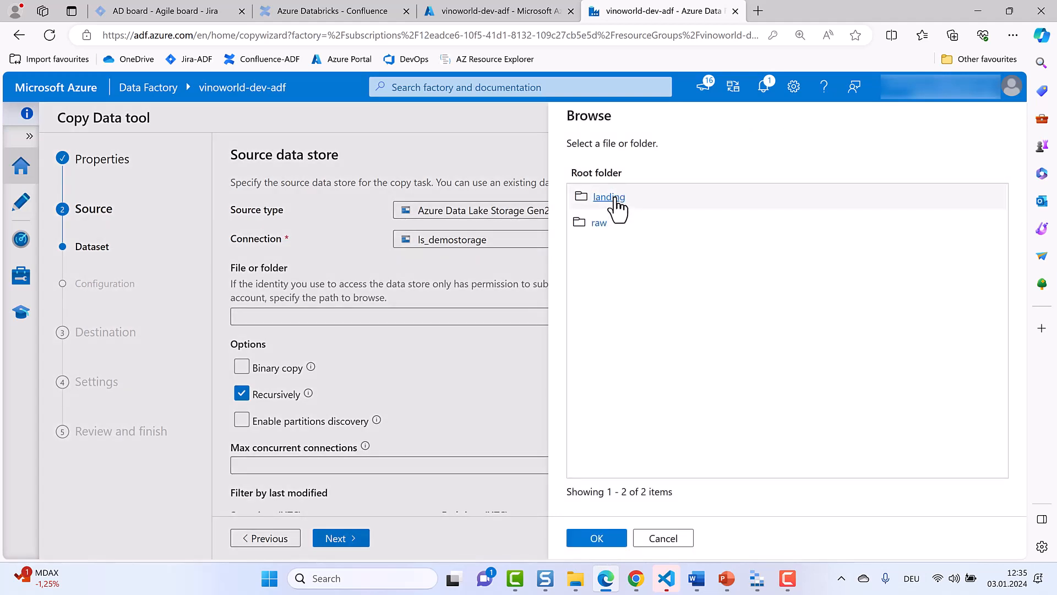
pyautogui.doubleClick(616, 207)
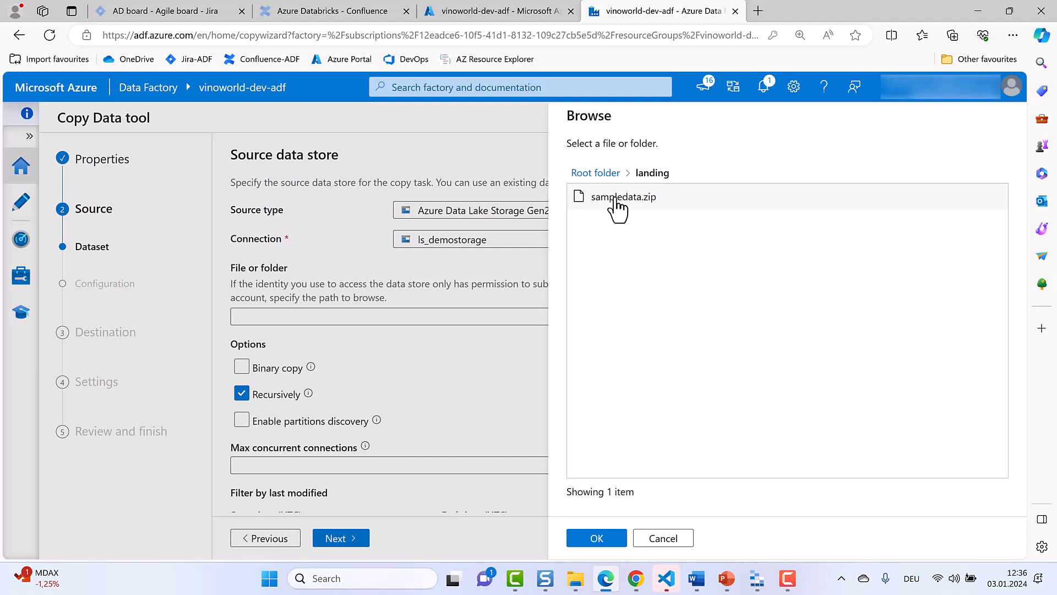
pyautogui.doubleClick(615, 200)
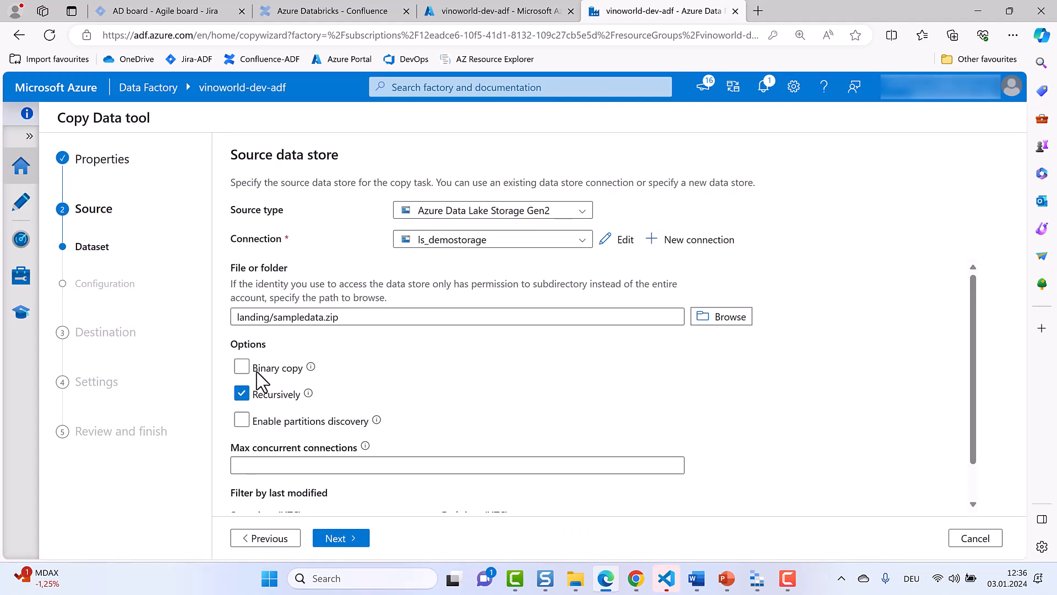
# Enable binary copy with ZipDeflate compression, turn off preserving the zip file name as folder, and accept the source settings.
pyautogui.click(241, 366)
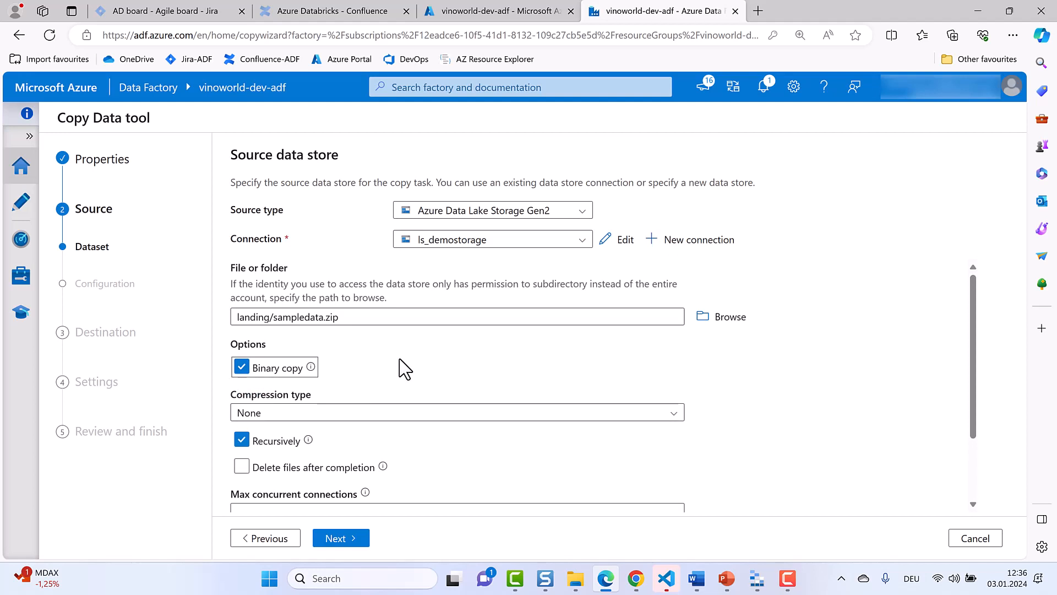
pyautogui.click(411, 414)
pyautogui.click(270, 467)
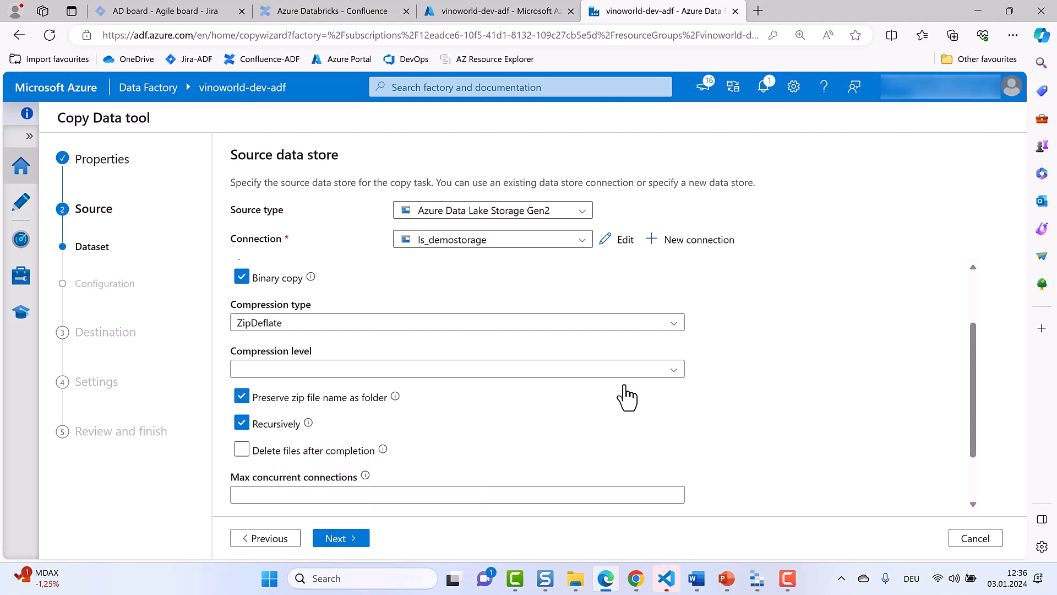
pyautogui.scroll(-1, 626, 396)
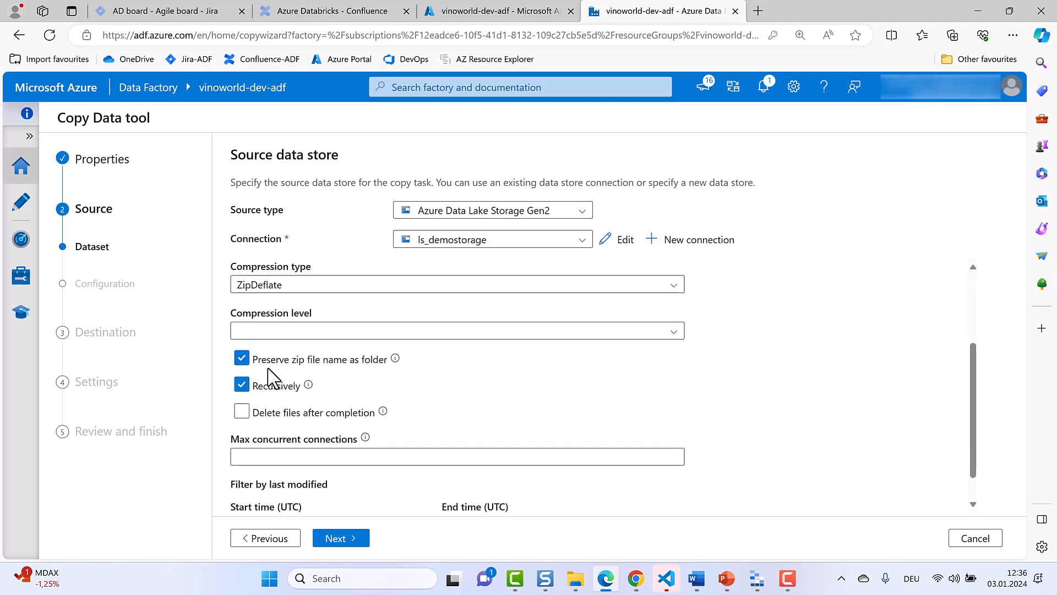
pyautogui.click(242, 358)
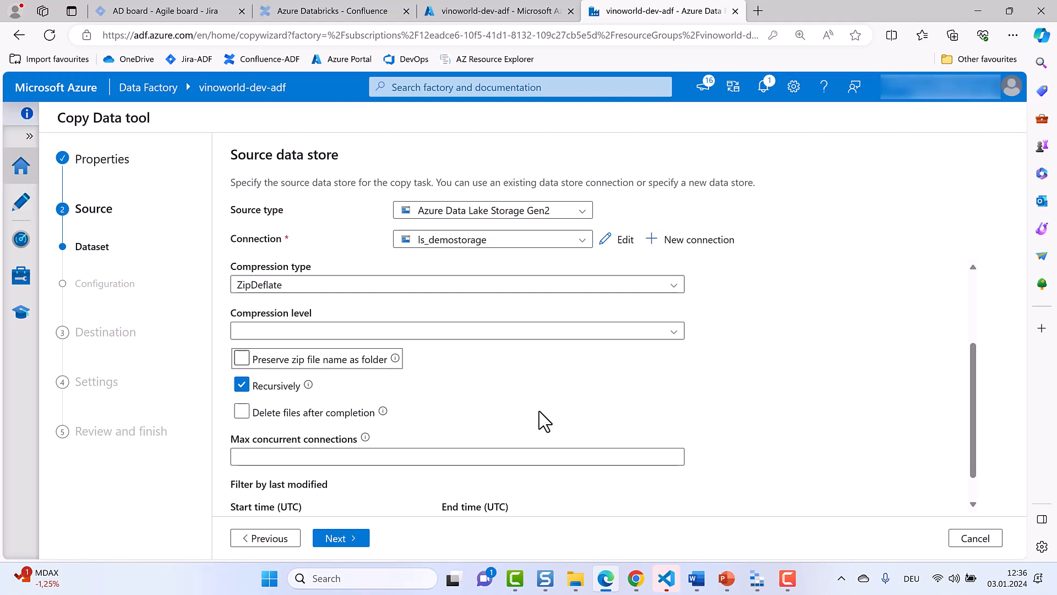
pyautogui.scroll(-1, 544, 421)
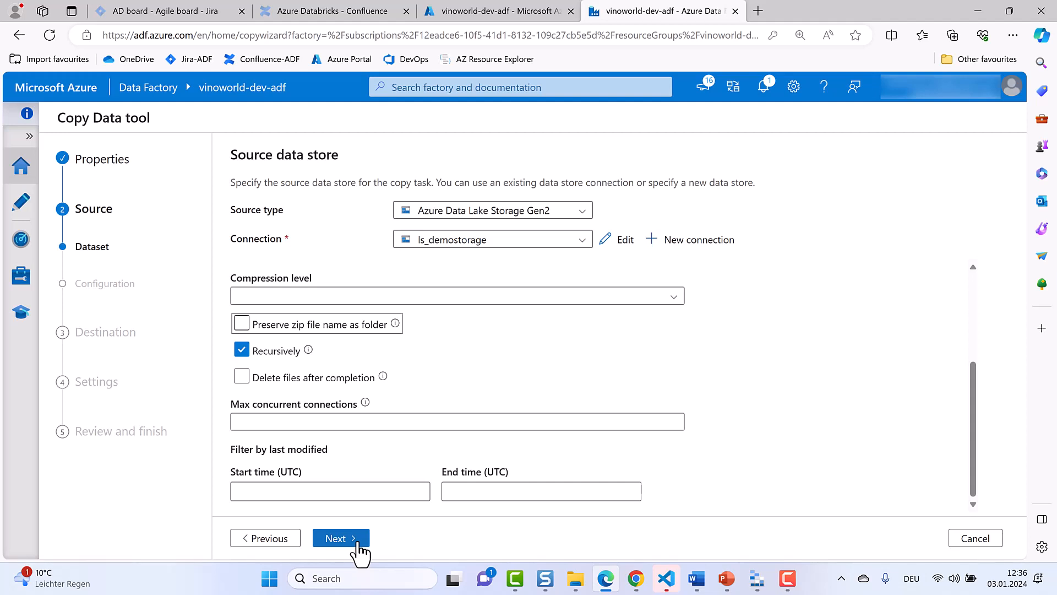
pyautogui.click(358, 539)
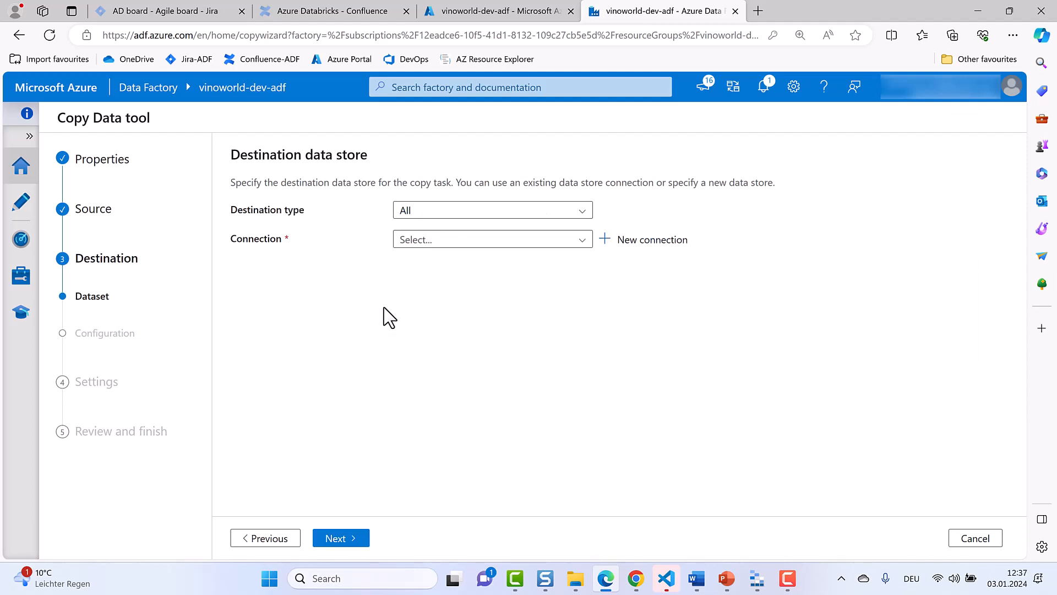
# Set the copy destination to Azure Data Lake Storage Gen2 using the ls_demostorage connection and the raw folder, and accept the destination settings.
pyautogui.click(476, 211)
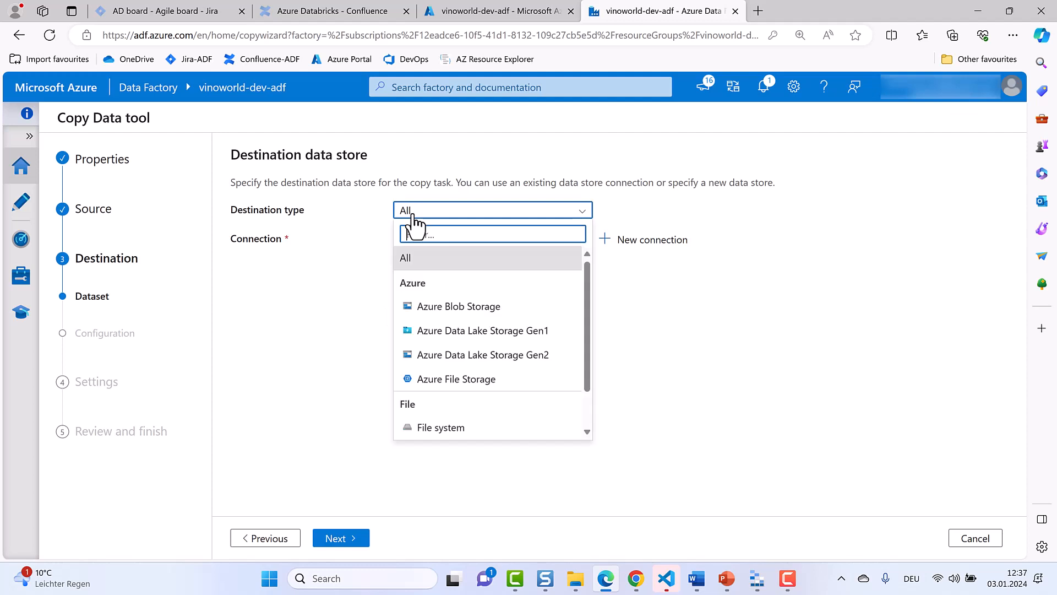
pyautogui.click(448, 358)
pyautogui.click(462, 245)
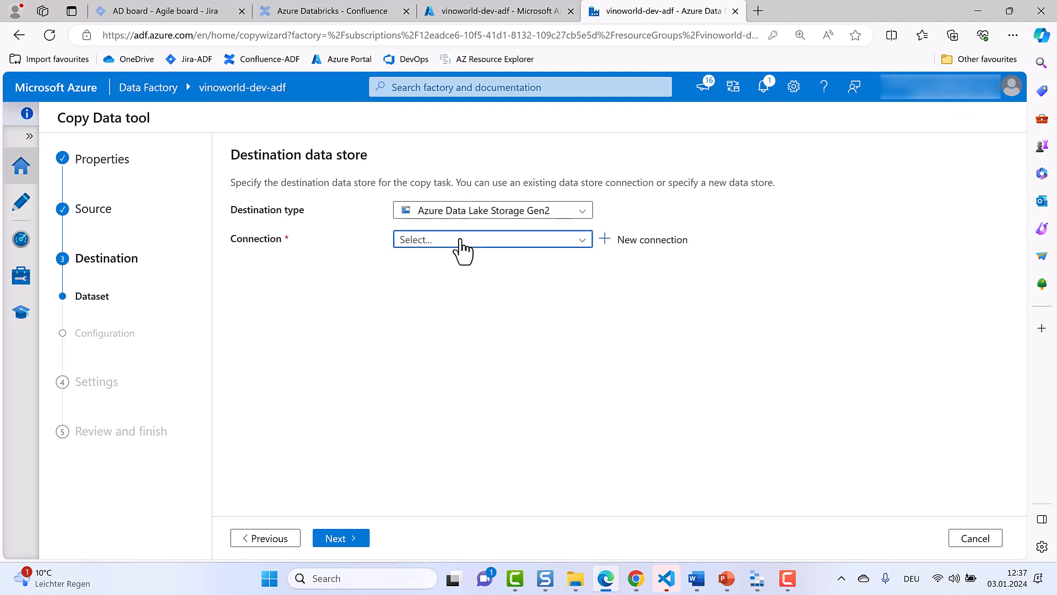
pyautogui.click(455, 312)
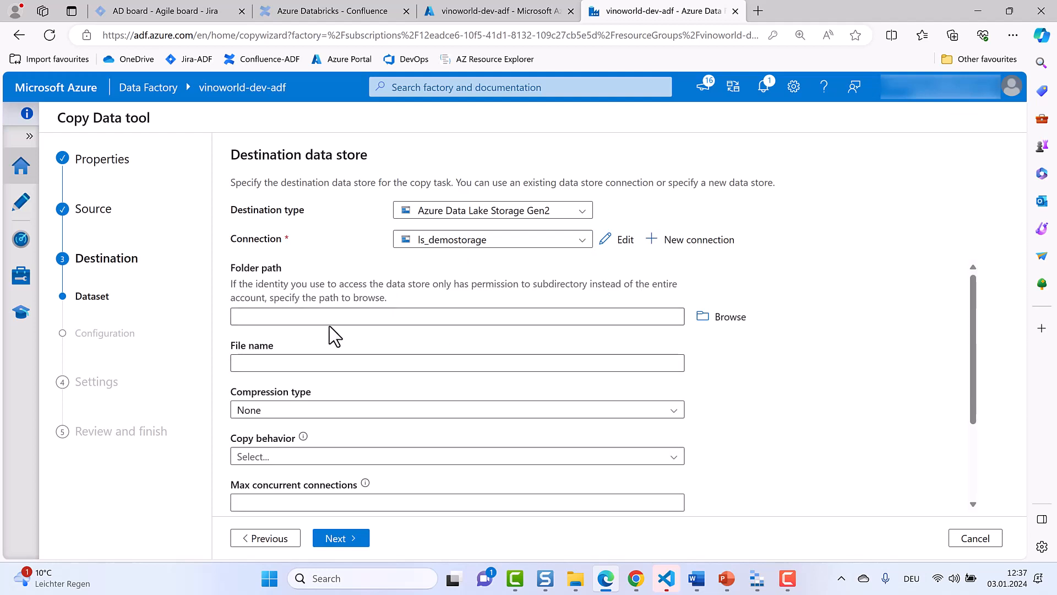
pyautogui.click(728, 317)
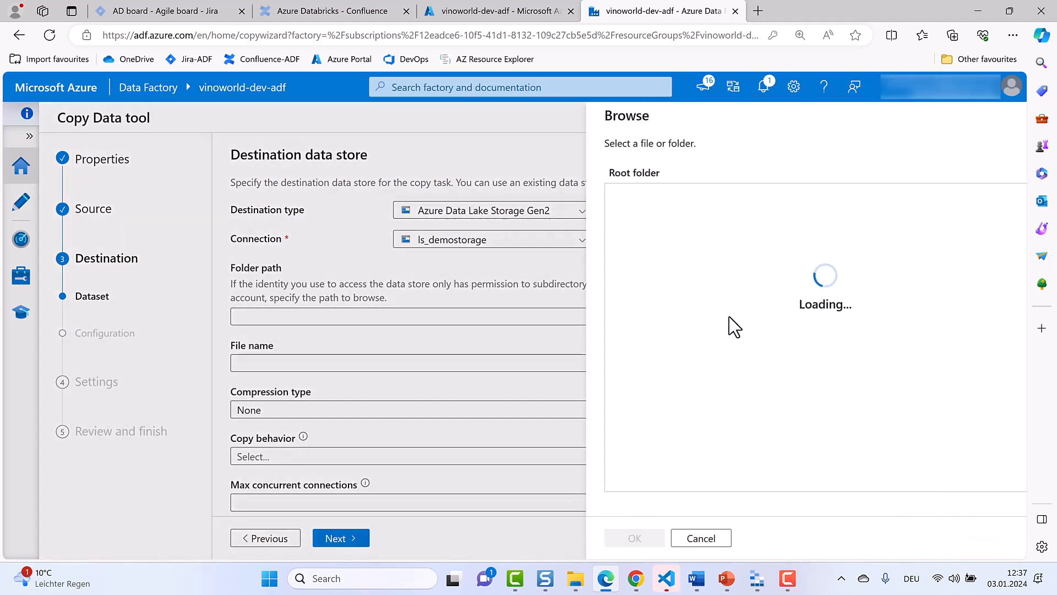
pyautogui.click(589, 223)
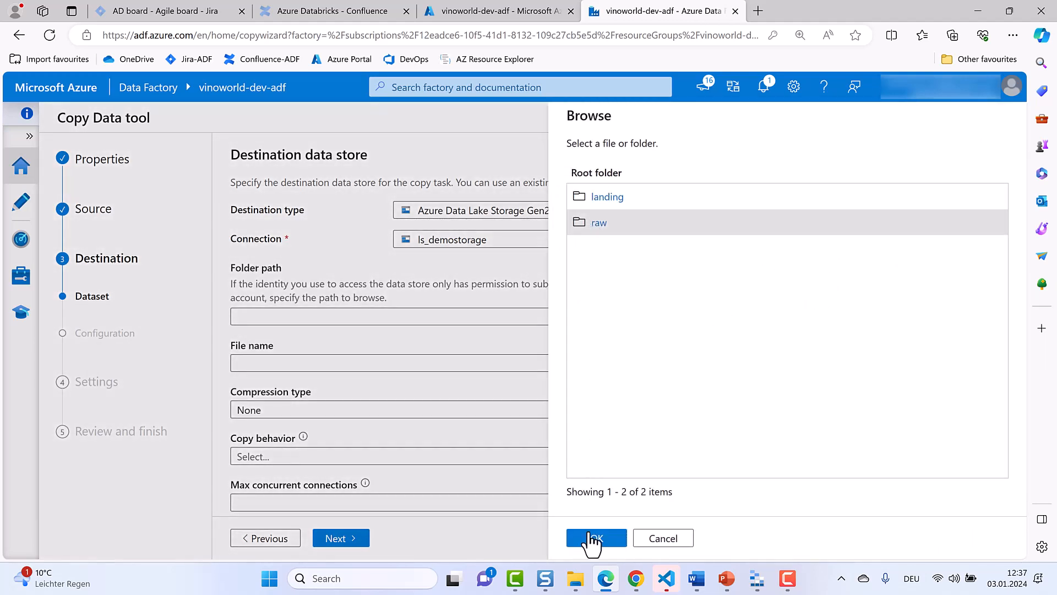
pyautogui.click(593, 538)
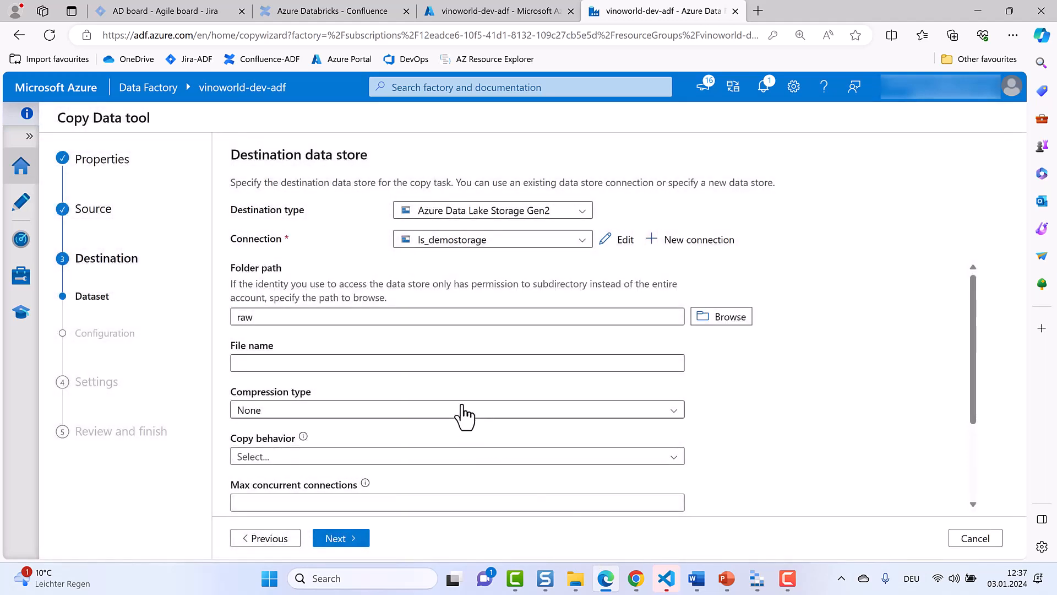
pyautogui.click(353, 541)
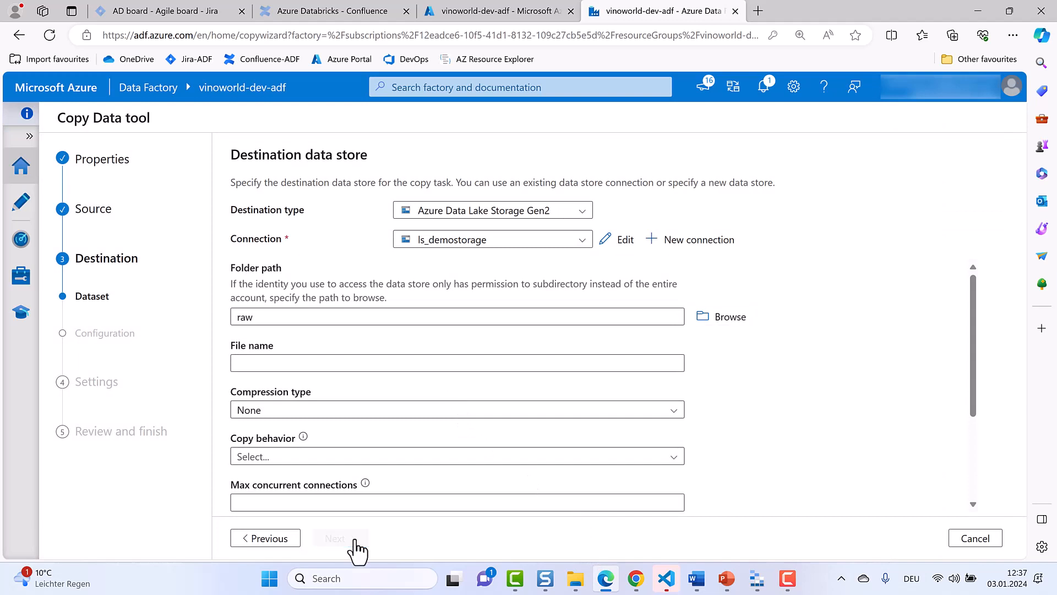
# Name the copy task pl_DemoCopyZipFile, check its advanced settings, and continue to the summary.
pyautogui.doubleClick(435, 210)
pyautogui.write('p')
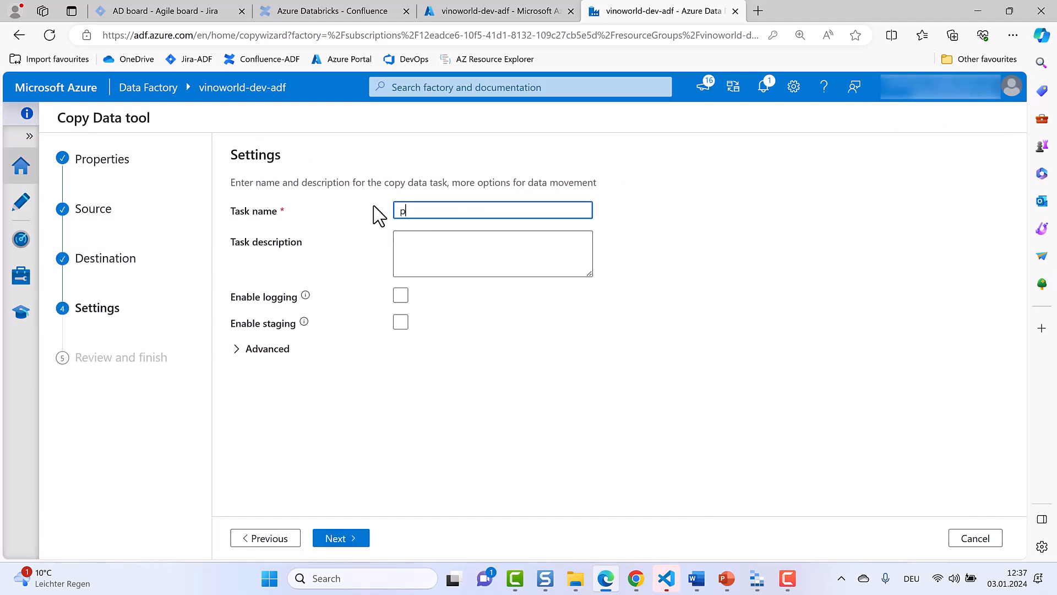
pyautogui.write('l_DemoCopyZipFile')
pyautogui.click(237, 349)
pyautogui.click(344, 540)
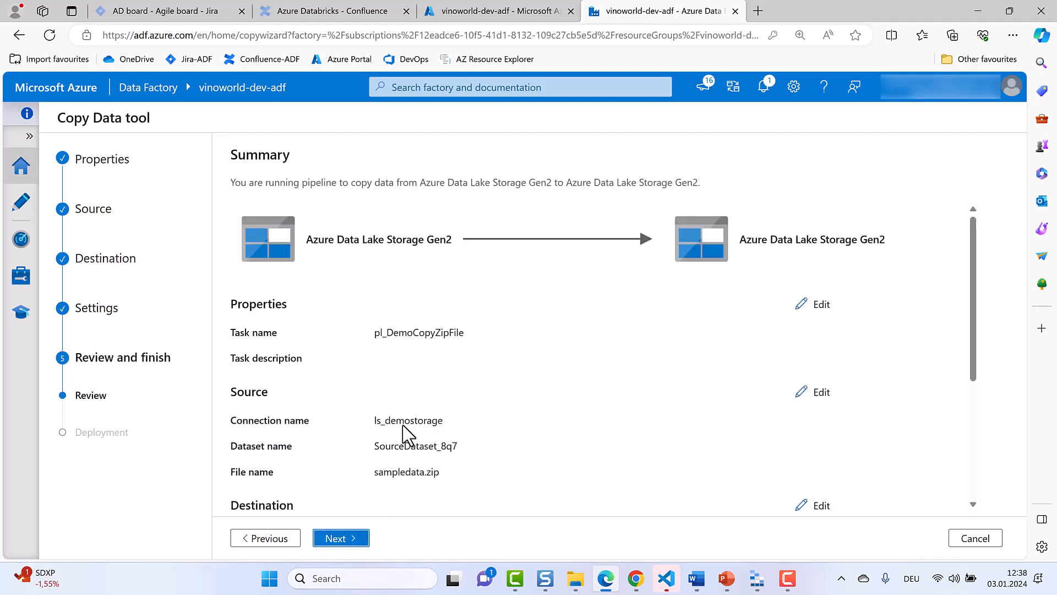
# Review the copy task summary from source to copy settings, and deploy and run the pipeline.
pyautogui.scroll(-3, 404, 429)
pyautogui.scroll(1, 404, 429)
pyautogui.scroll(2, 404, 429)
pyautogui.scroll(-3, 404, 429)
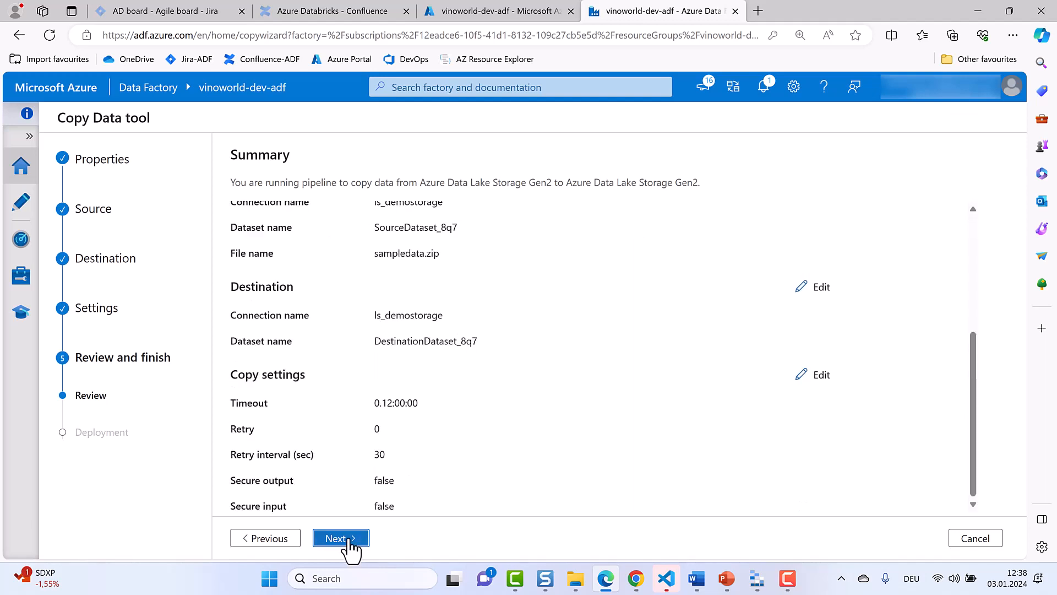
pyautogui.click(348, 539)
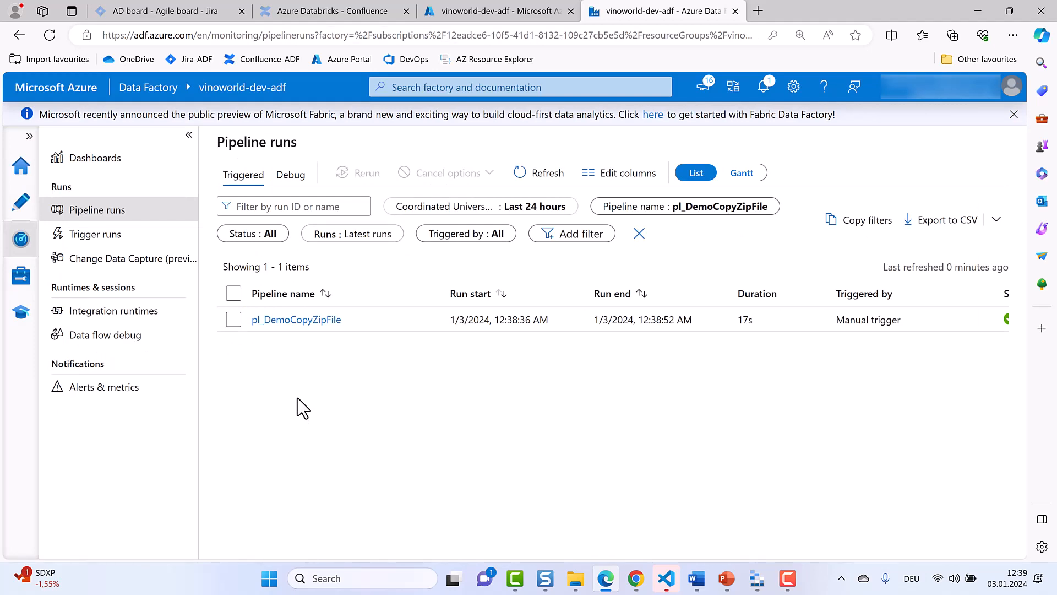
# Monitor the pl_DemoCopyZipFile pipeline run and open the run details of its copy activity.
pyautogui.click(418, 534)
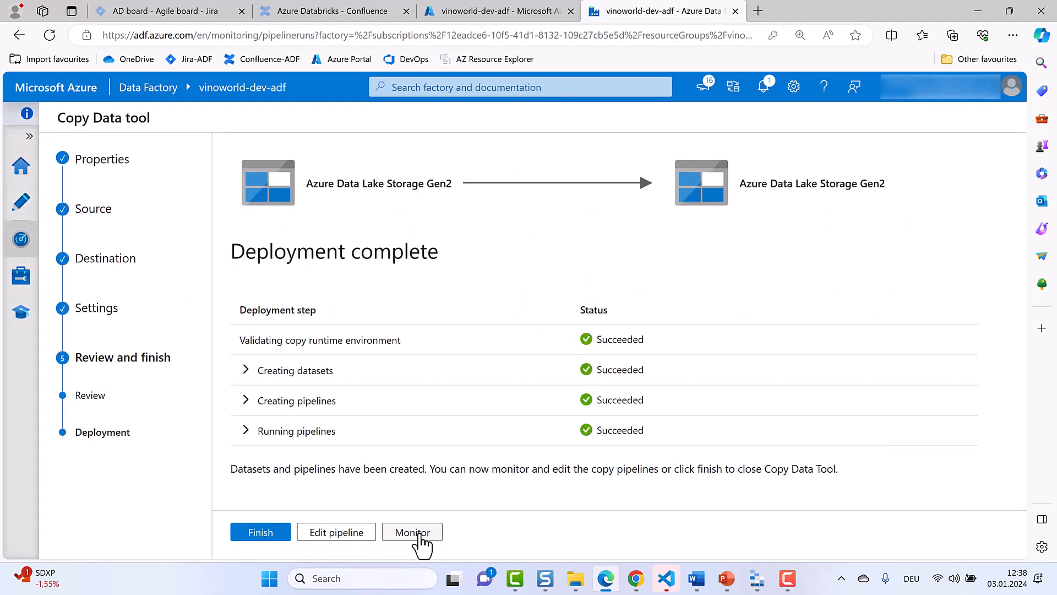
pyautogui.click(21, 237)
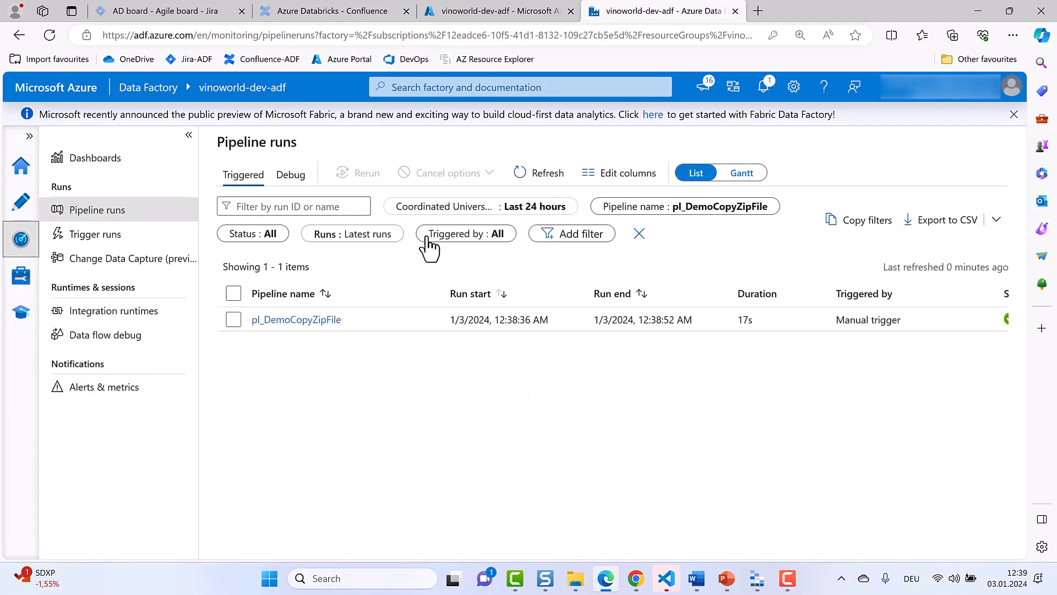
pyautogui.click(534, 174)
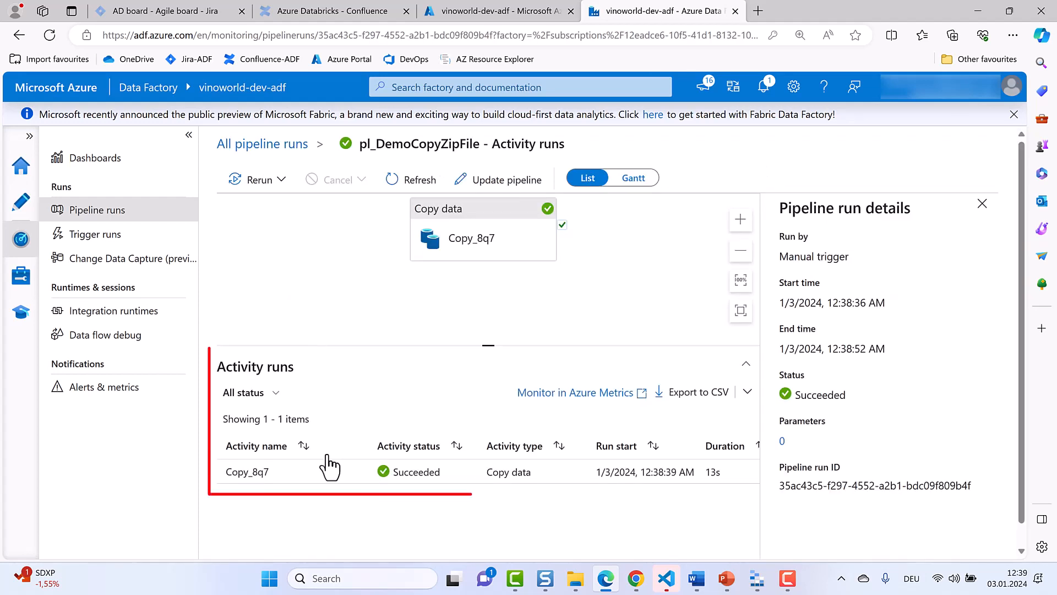
pyautogui.moveTo(337, 475)
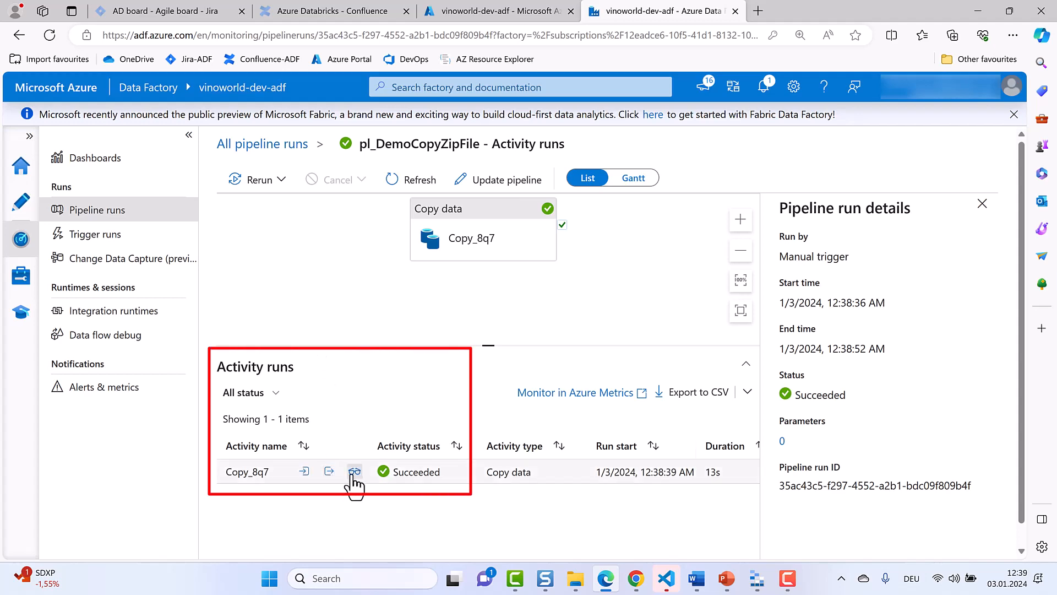
pyautogui.click(353, 472)
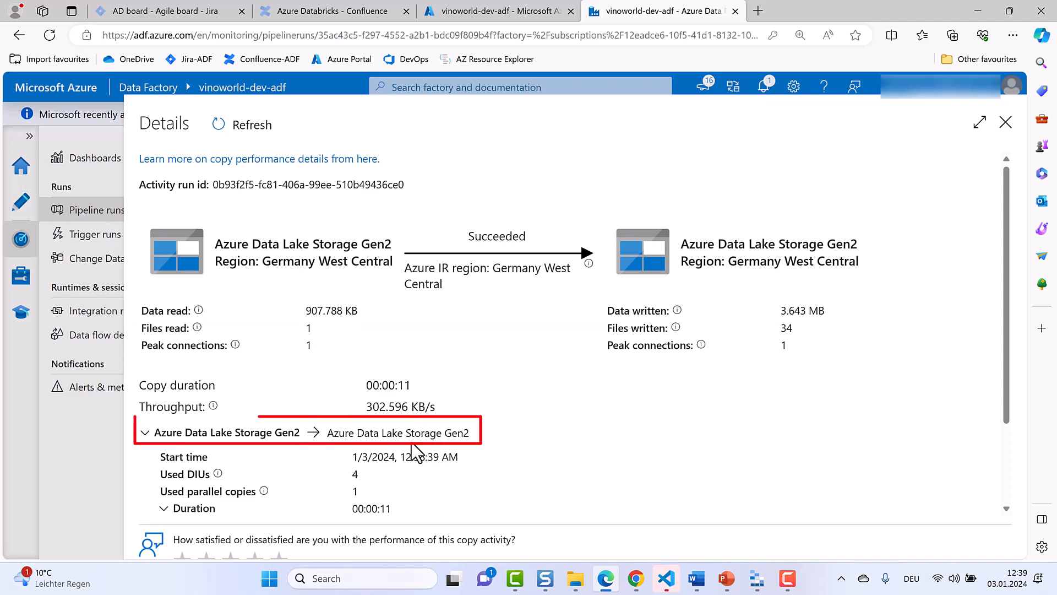
# Switch to the Azure portal and open the raw container of the adlsvinoworld storage account to check the unzipped files.
pyautogui.click(477, 20)
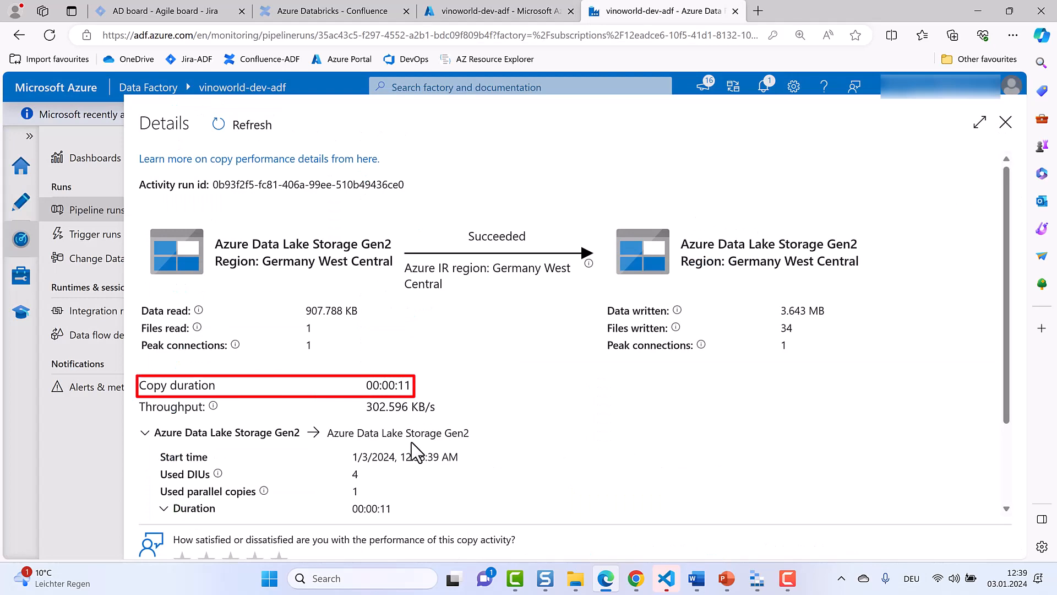
pyautogui.scroll(-1, 411, 444)
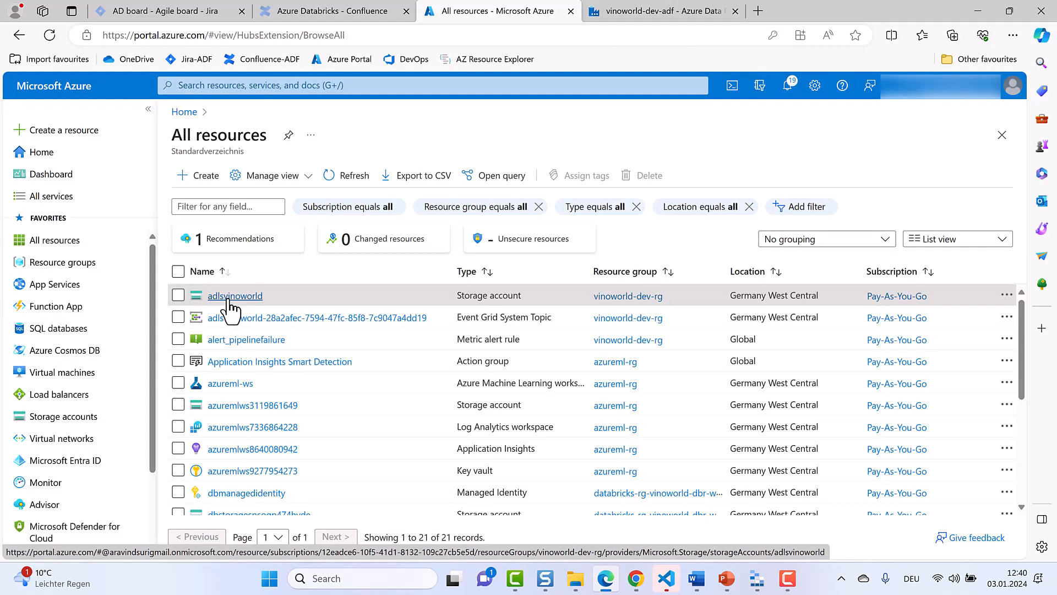
pyautogui.click(227, 298)
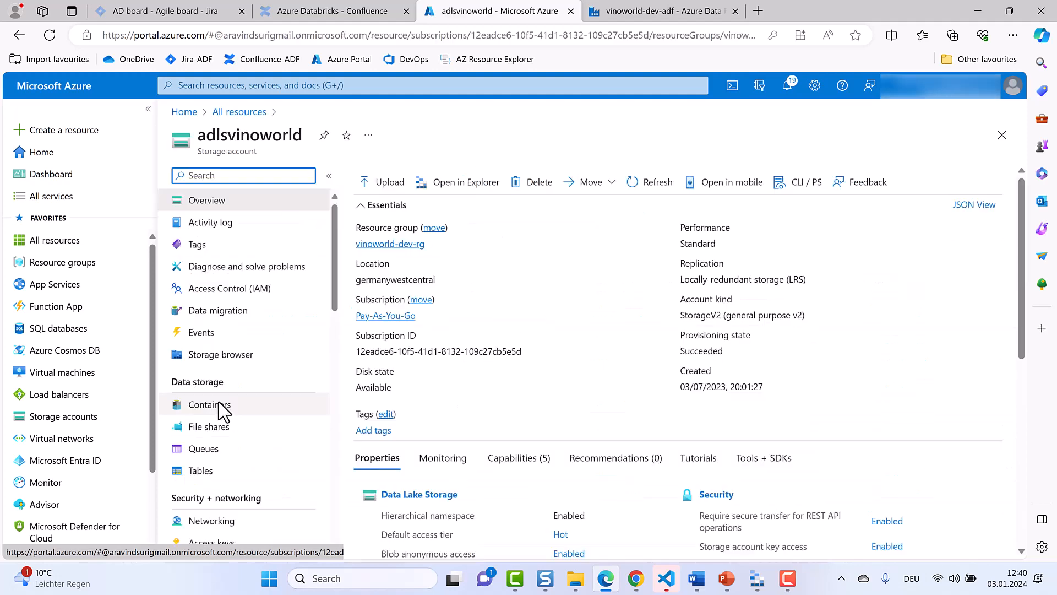
pyautogui.click(219, 406)
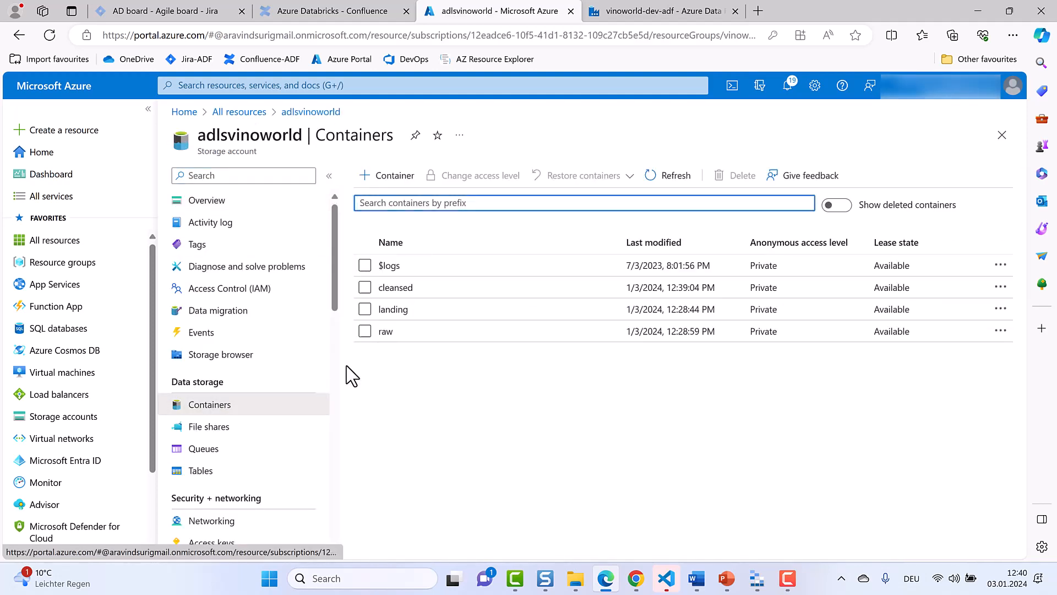
pyautogui.click(385, 332)
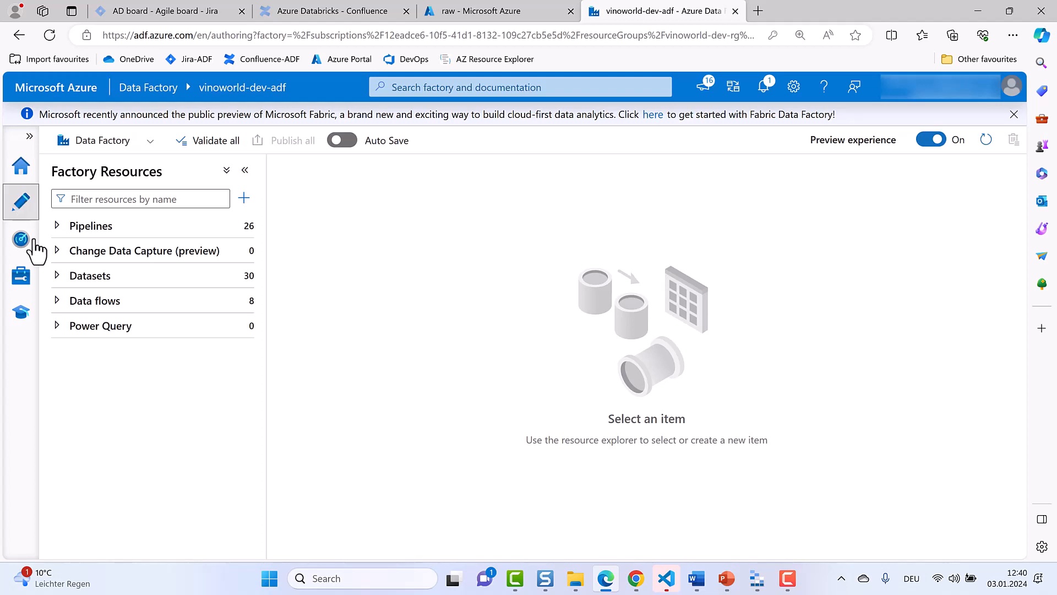
# Back in Data Factory, open the pl_DemoCopyZipFile pipeline and examine the connection settings of its source and destination datasets.
pyautogui.click(58, 225)
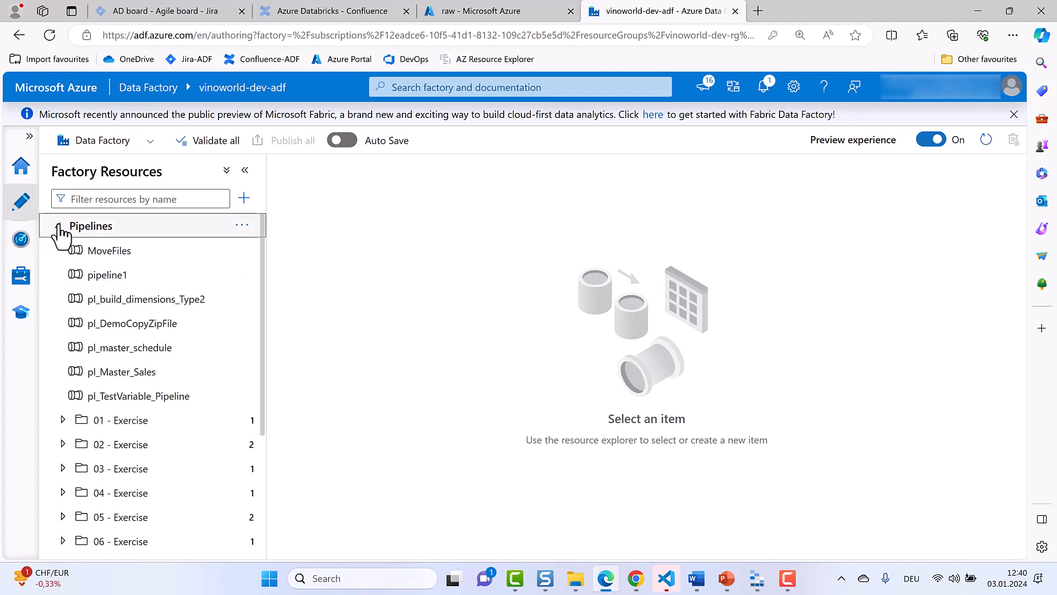
pyautogui.click(137, 327)
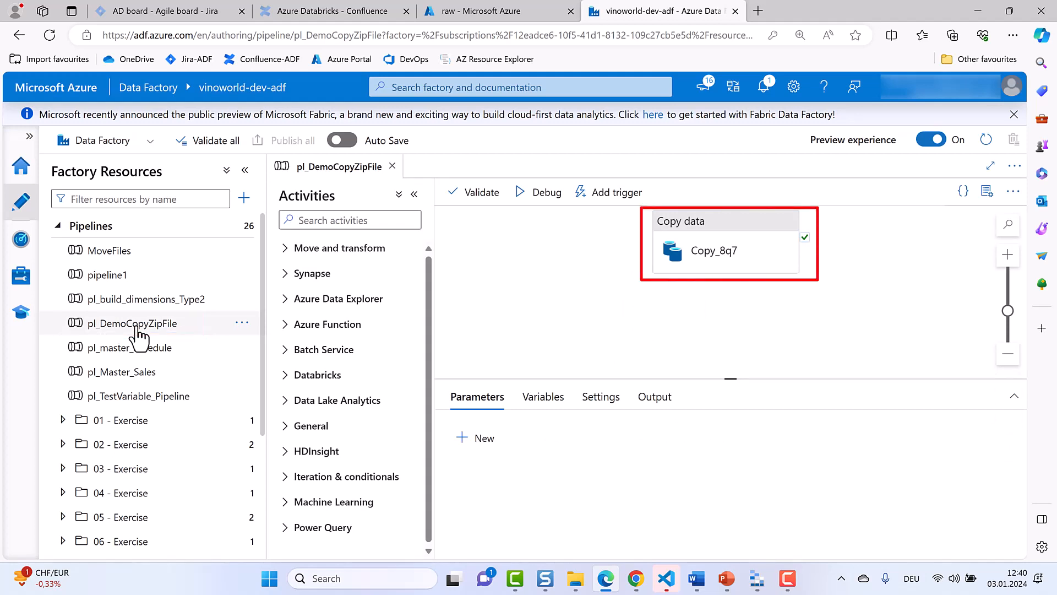
pyautogui.scroll(-4, 138, 330)
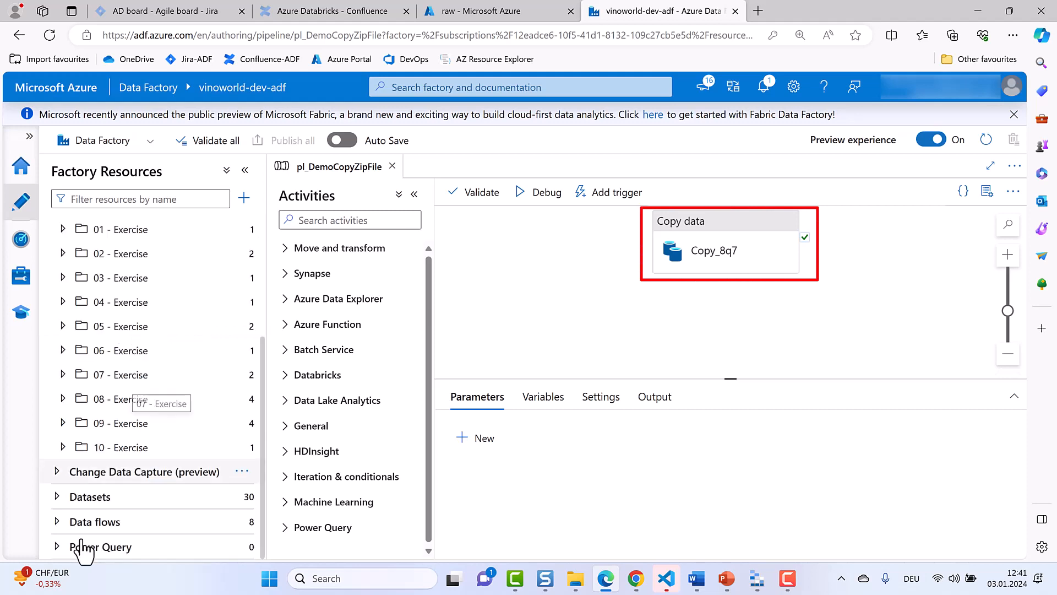
pyautogui.click(58, 498)
pyautogui.scroll(-6, 163, 485)
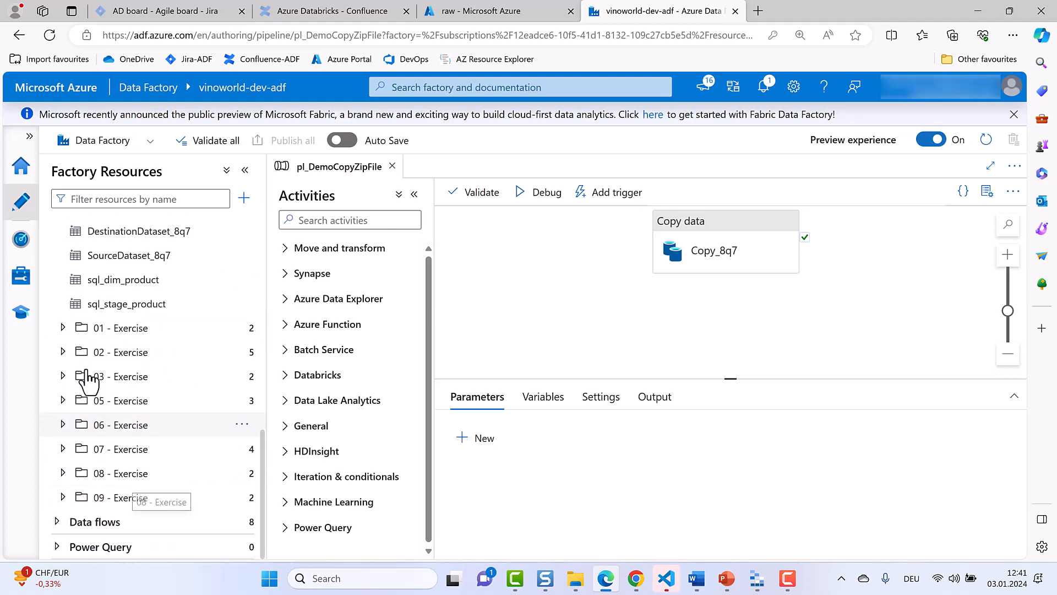
pyautogui.click(157, 266)
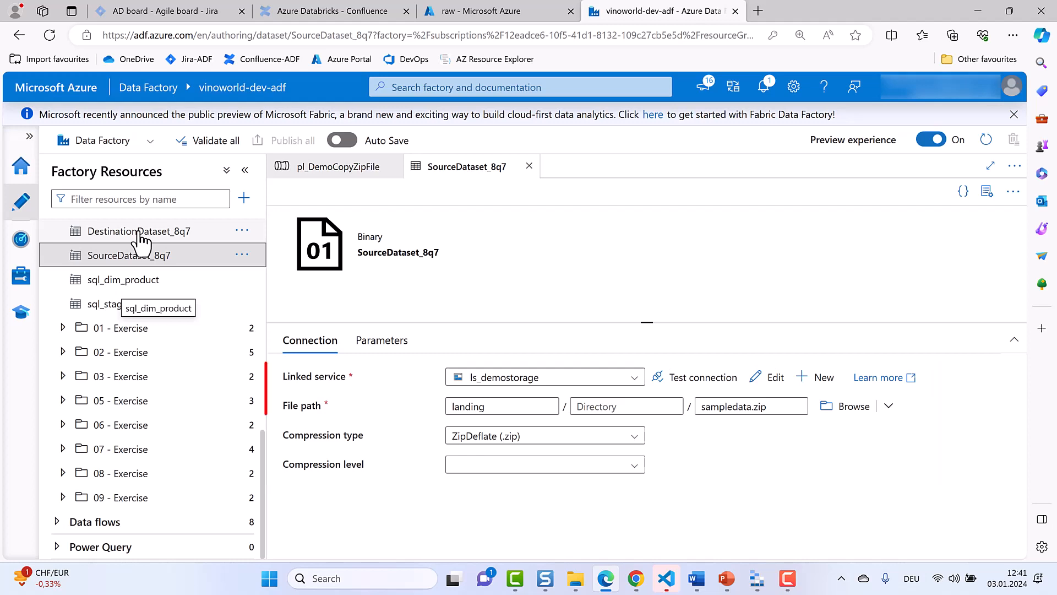
pyautogui.click(140, 239)
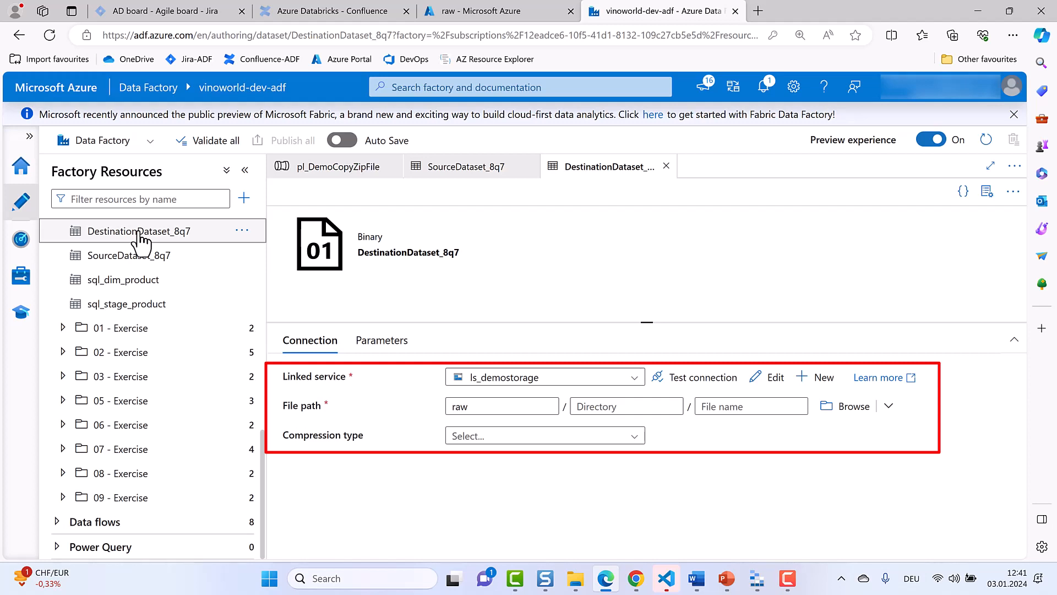
# Create a new folder named demo under Datasets.
pyautogui.scroll(3, 156, 308)
pyautogui.click(269, 349)
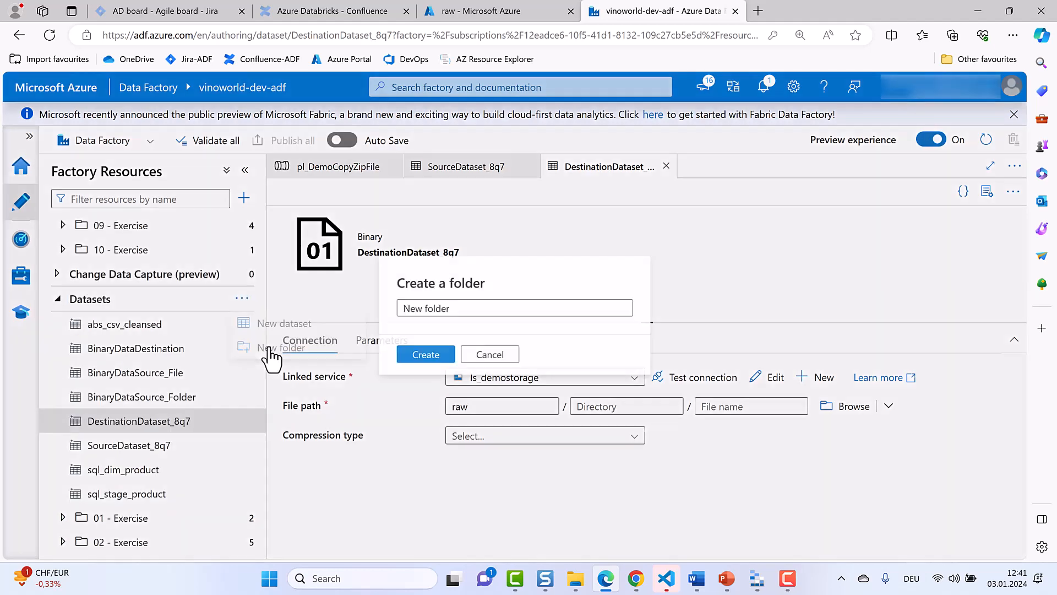
pyautogui.write('demo')
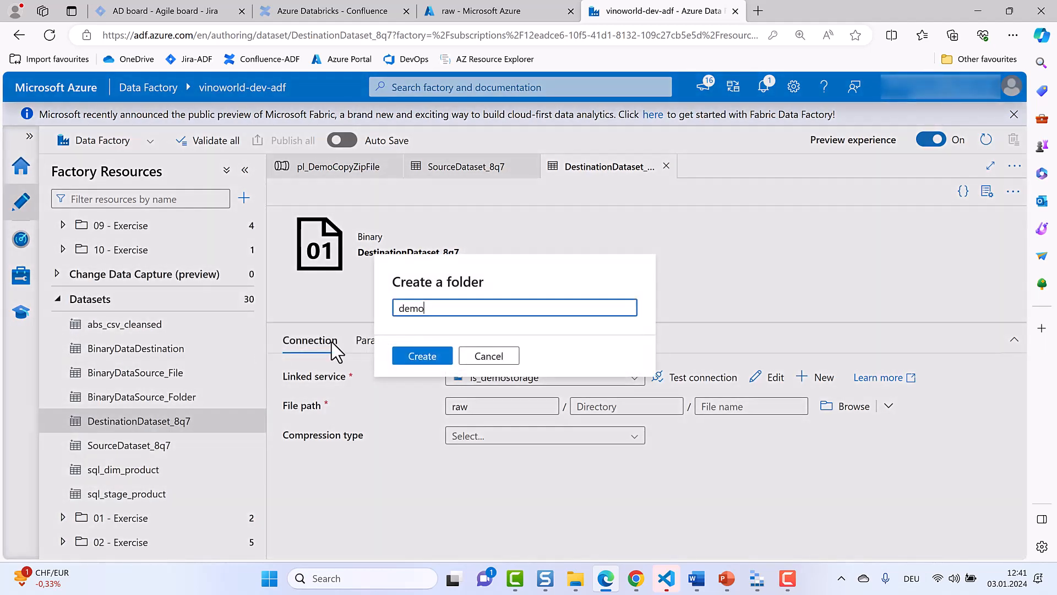
pyautogui.click(422, 356)
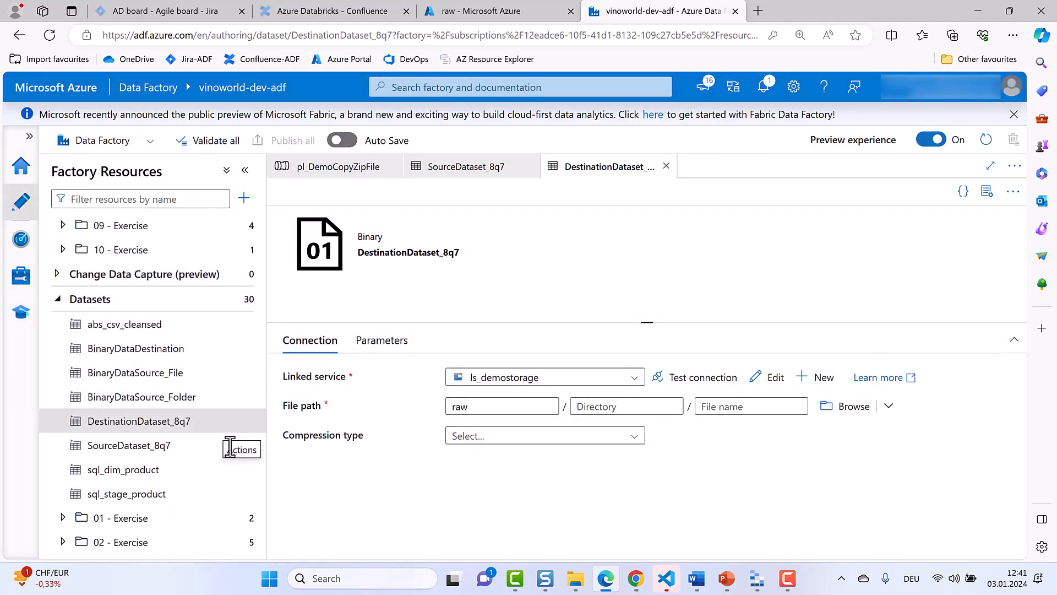
# Rename SourceDataset_8q7 to demo_zip_sourcedataset, and move demo_zip_targetdataset into the demo folder.
pyautogui.click(243, 446)
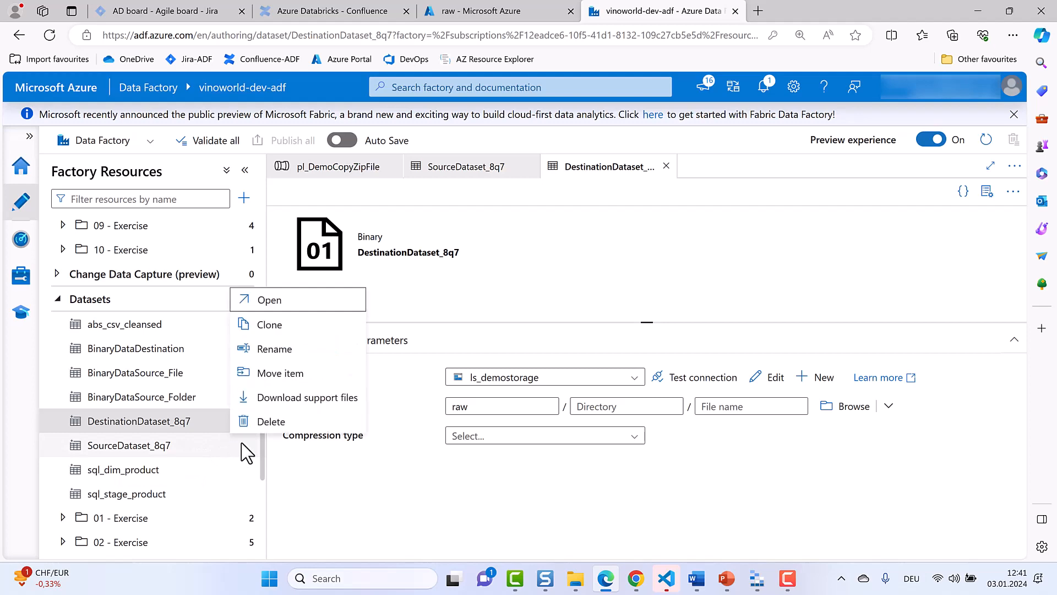
pyautogui.click(272, 355)
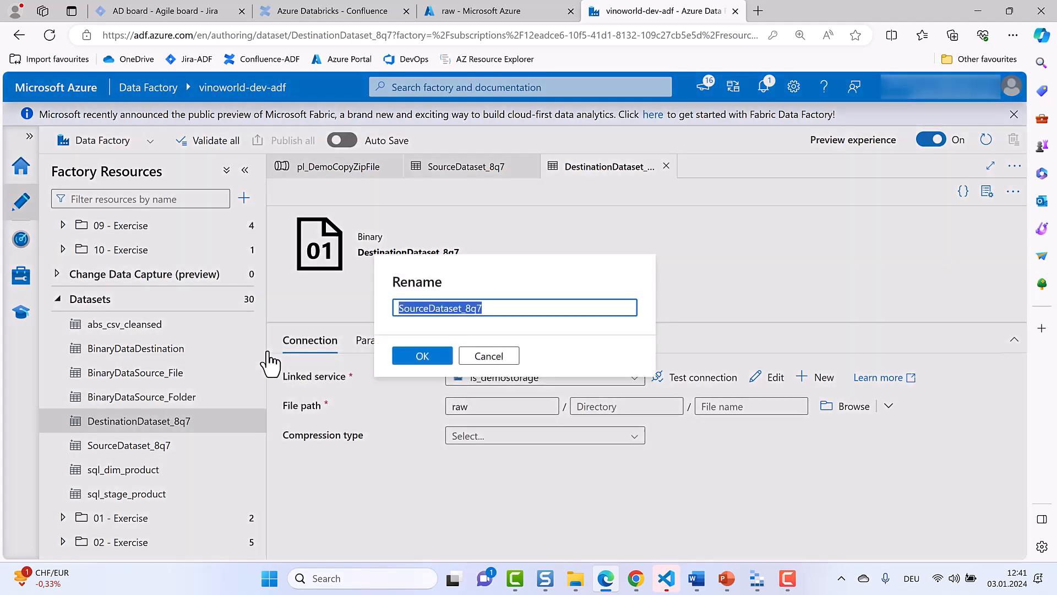
pyautogui.hotkey('ctrl', 'v')
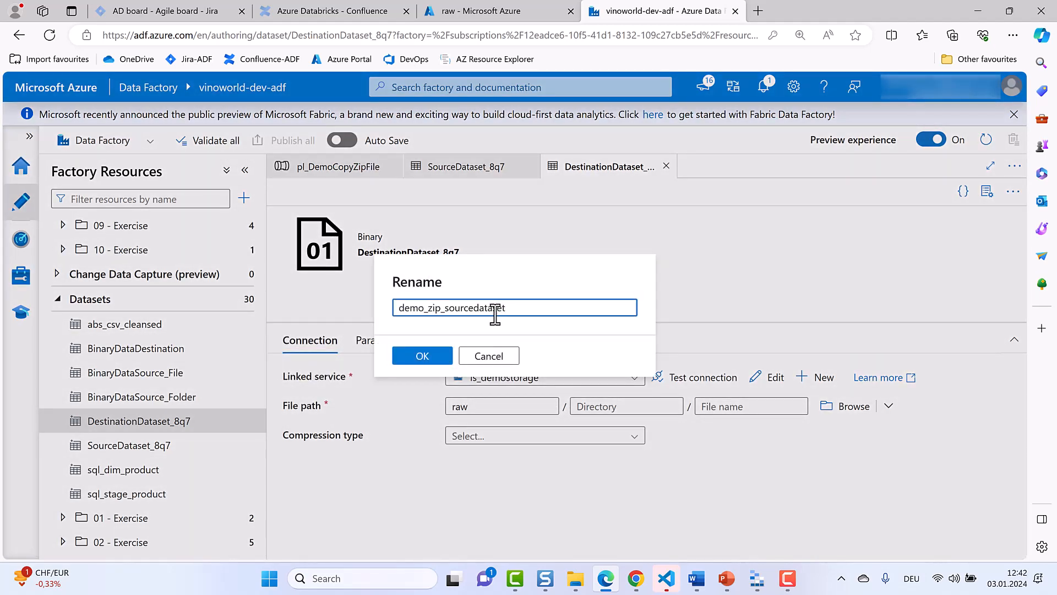
pyautogui.click(432, 357)
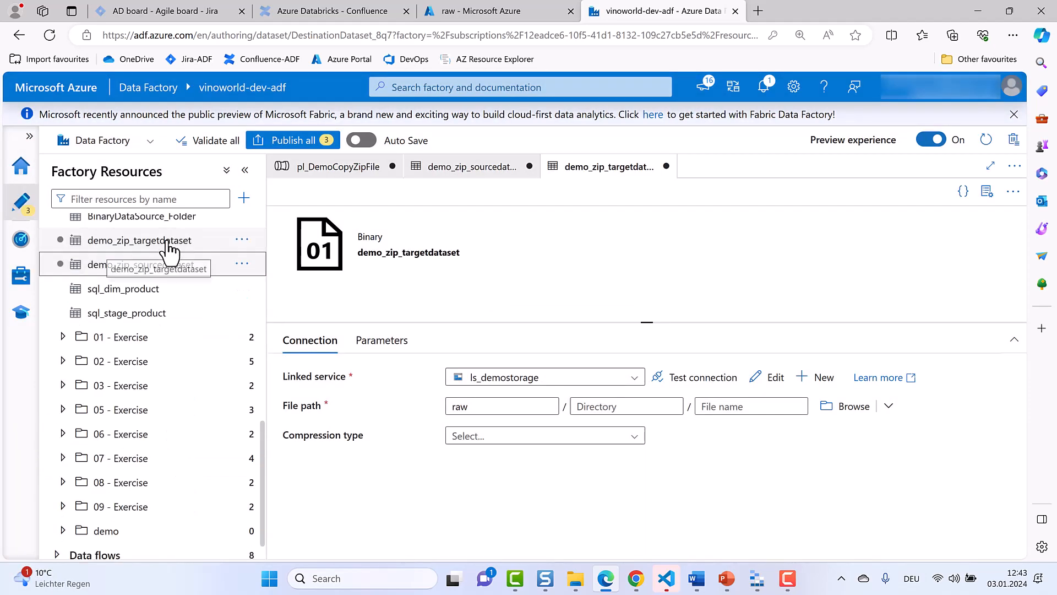
pyautogui.moveTo(168, 244); pyautogui.dragTo(134, 442)
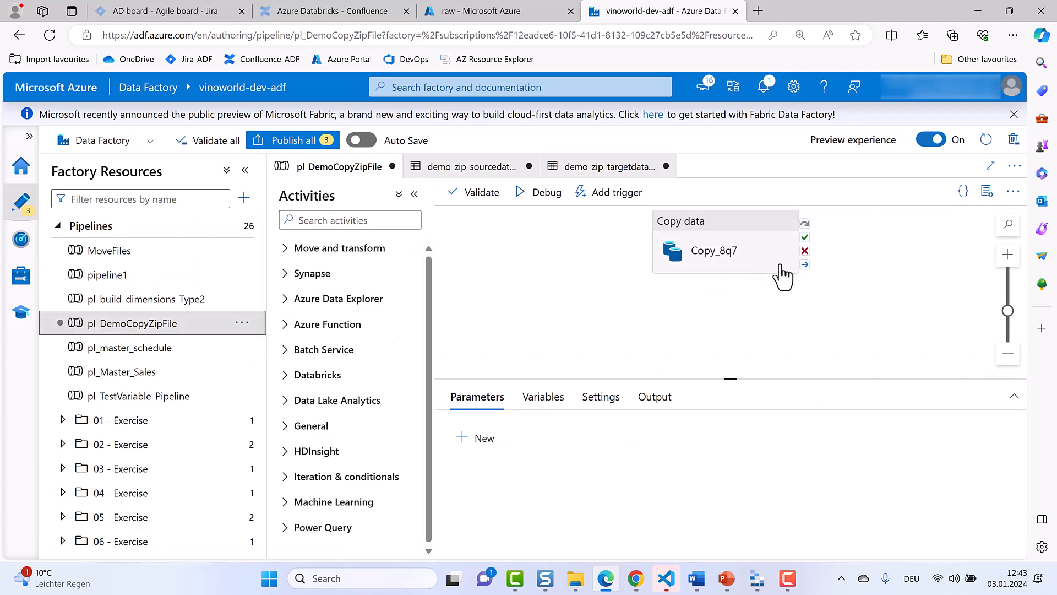
# Check the source and sink settings of the pipeline's Copy data activity.
pyautogui.click(733, 254)
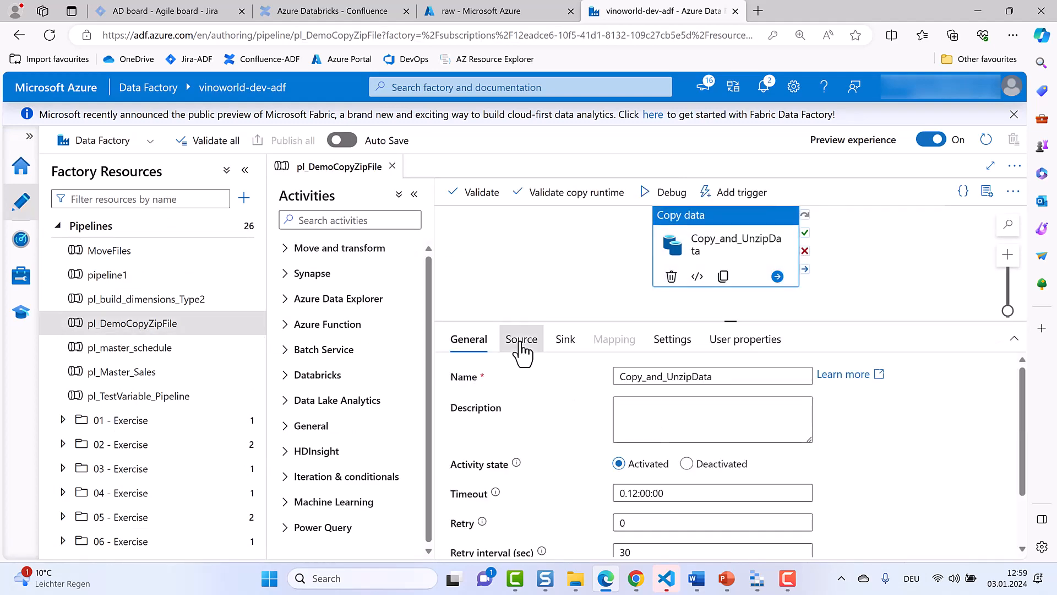
pyautogui.click(520, 340)
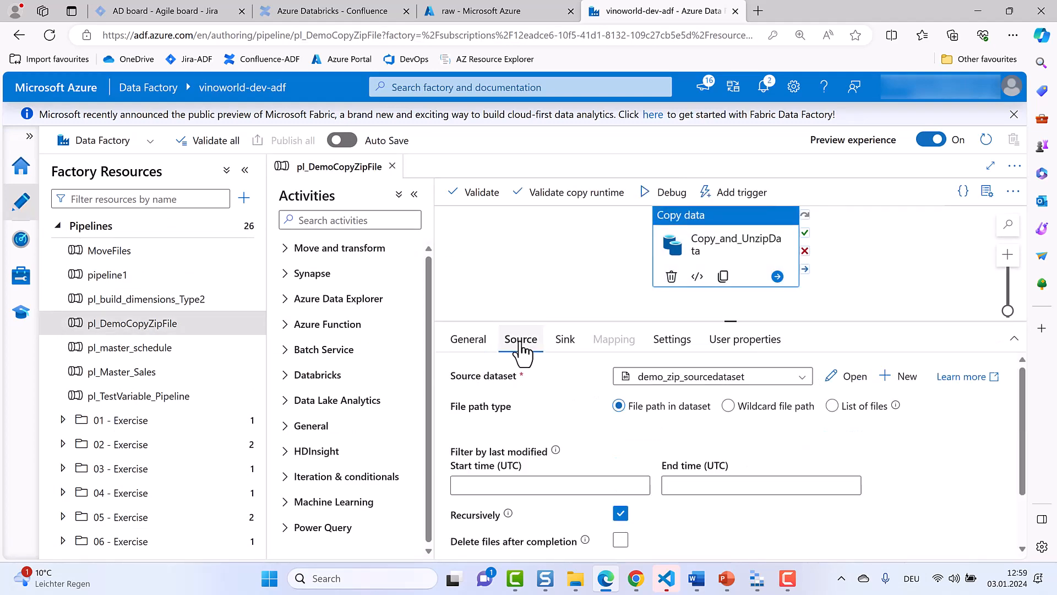
pyautogui.click(566, 344)
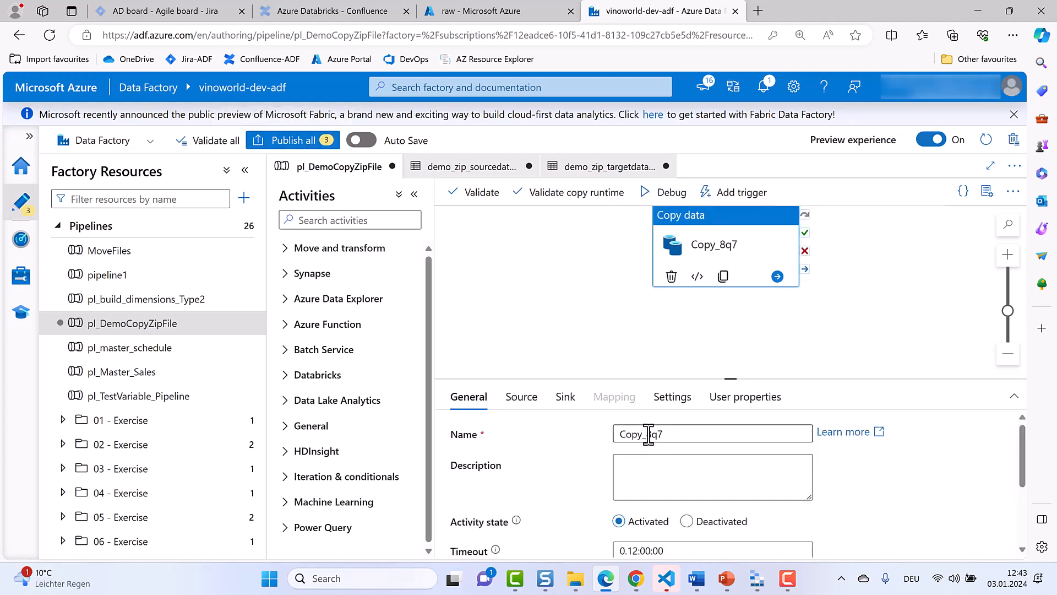
# Rename the Copy data activity to Copy_and_UnzipData and publish all pending changes to the pipeline and datasets.
pyautogui.moveTo(648, 433); pyautogui.dragTo(672, 432)
pyautogui.write('and_UnzipDat')
pyautogui.write('a')
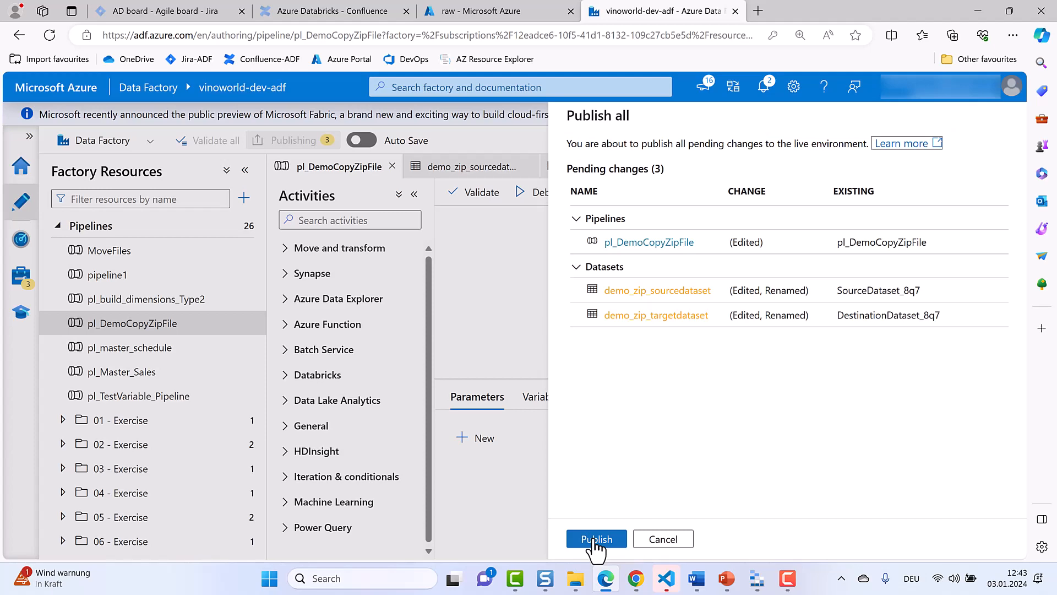
pyautogui.click(594, 540)
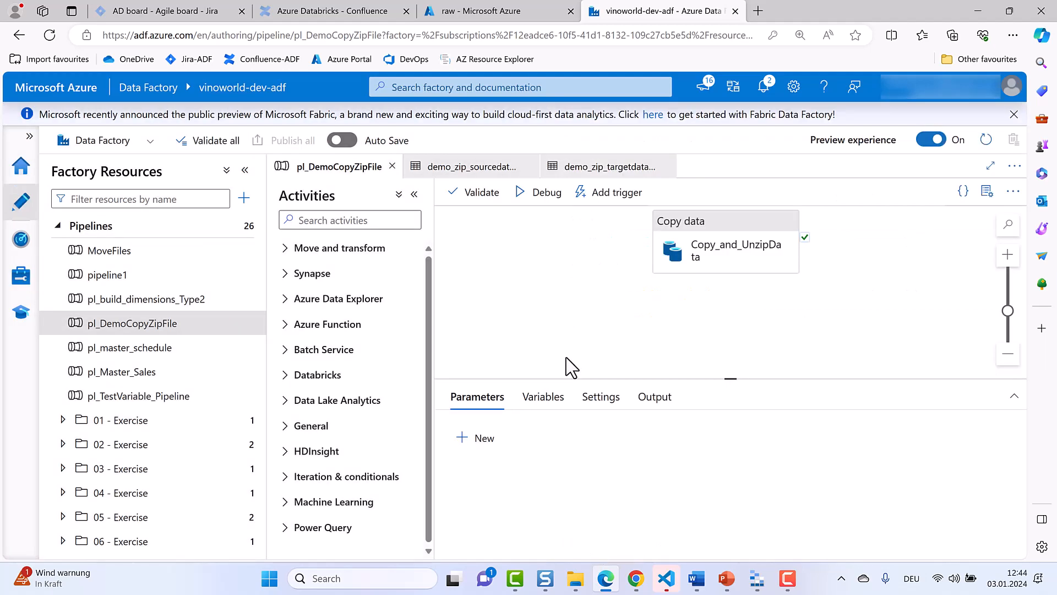